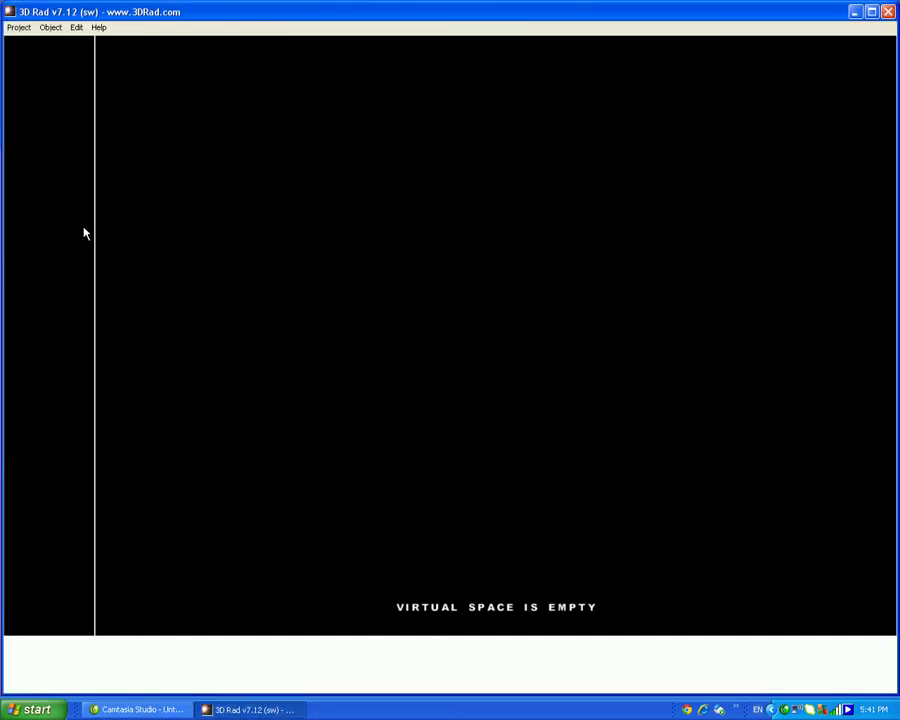
# - Add a Terrain object to the empty virtual space
pyautogui.click(48, 27)
pyautogui.click(58, 42)
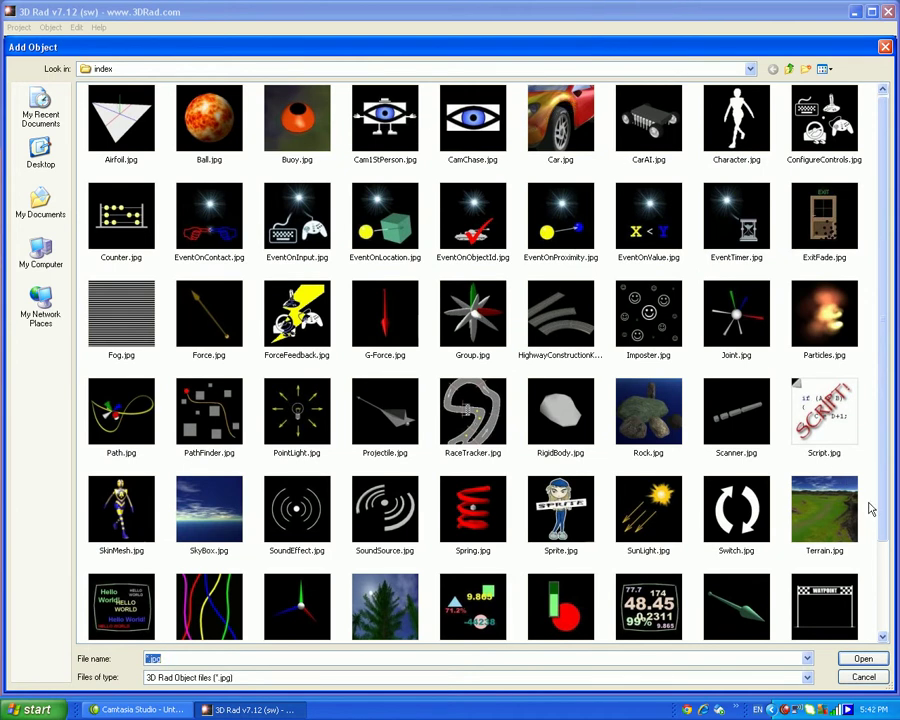
pyautogui.click(840, 490)
pyautogui.doubleClick(840, 490)
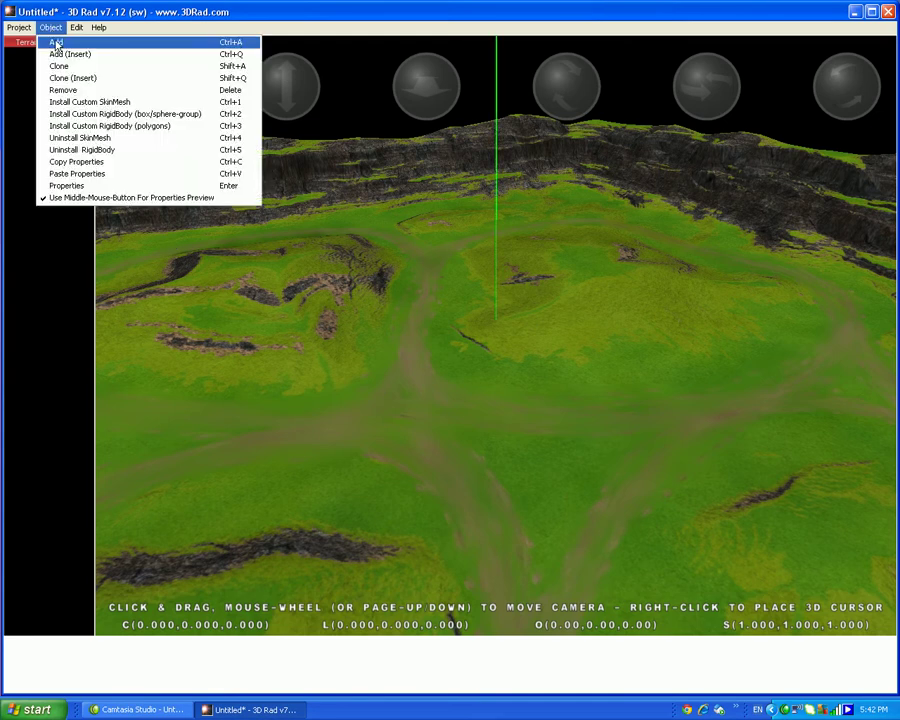
# - Add a Car object raised above the ground to a height of about 8.16, and link it to the terrain
pyautogui.click(56, 41)
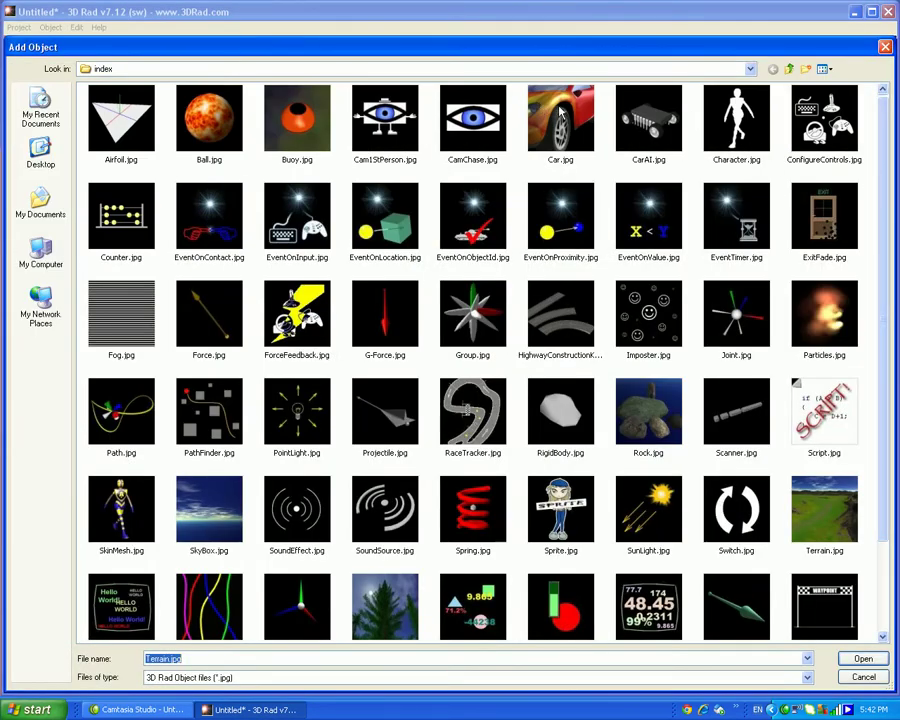
pyautogui.doubleClick(561, 107)
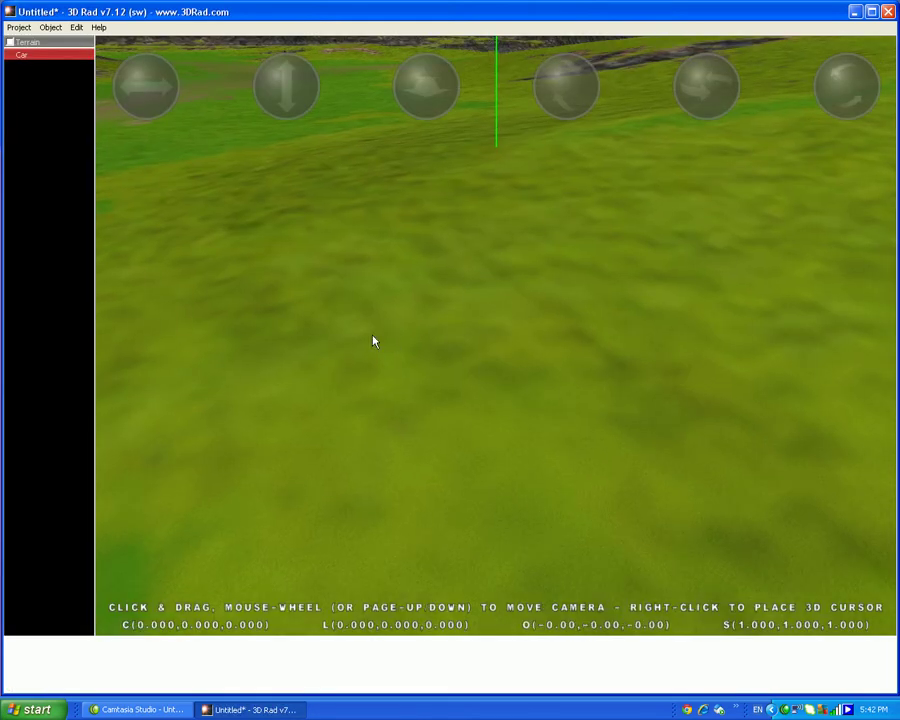
pyautogui.moveTo(288, 90)
pyautogui.mouseDown()
pyautogui.moveTo(288, 46)
pyautogui.moveTo(288, 90)
pyautogui.mouseUp()
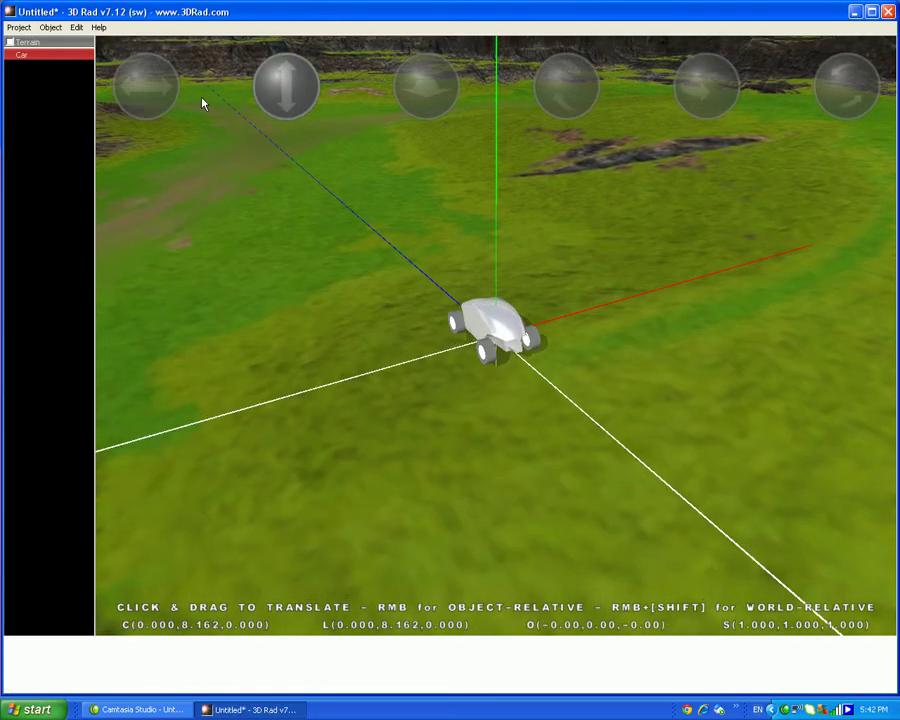
pyautogui.click(10, 42)
# - Add a CamChase object to the scene
pyautogui.click(50, 27)
pyautogui.click(60, 41)
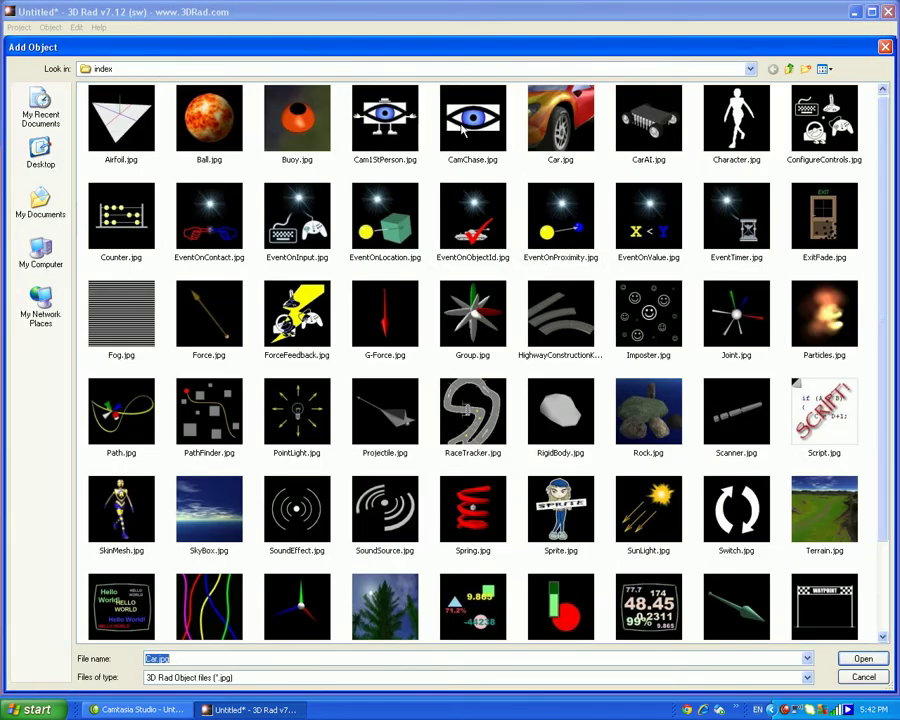
pyautogui.doubleClick(479, 131)
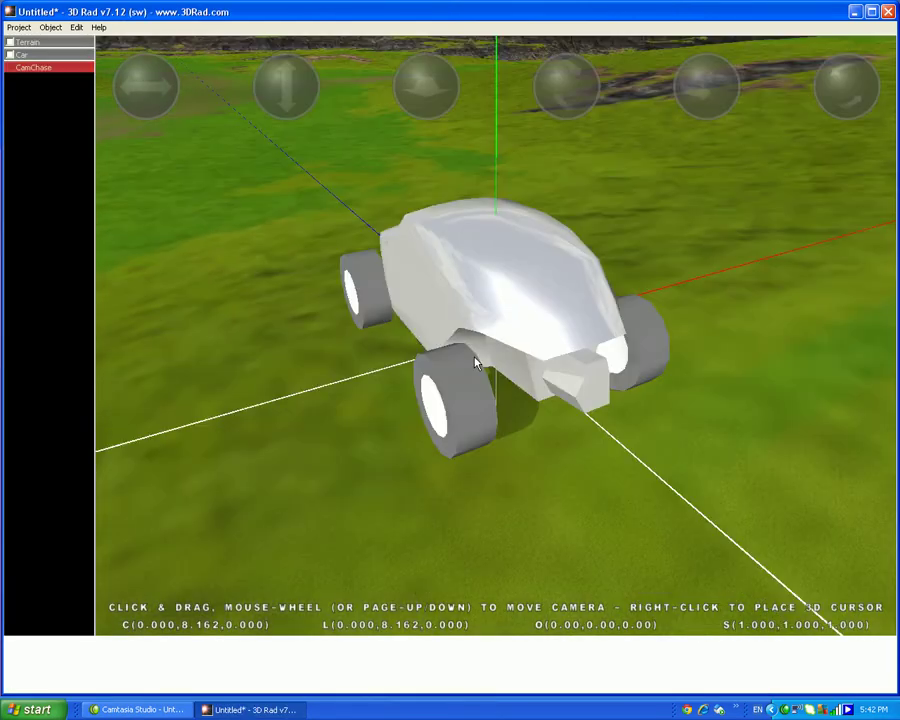
# - Move the CamChase behind and slightly above the car, to about (0.06, 8.70, -2.88)
pyautogui.scroll(-3, 475, 362)
pyautogui.moveTo(440, 108); pyautogui.dragTo(464, 550)
pyautogui.moveTo(157, 91); pyautogui.dragTo(241, 91)
pyautogui.moveTo(424, 104); pyautogui.dragTo(424, 14)
pyautogui.moveTo(154, 92); pyautogui.dragTo(108, 92)
pyautogui.moveTo(192, 116); pyautogui.dragTo(164, 82)
pyautogui.moveTo(422, 68); pyautogui.dragTo(420, 83)
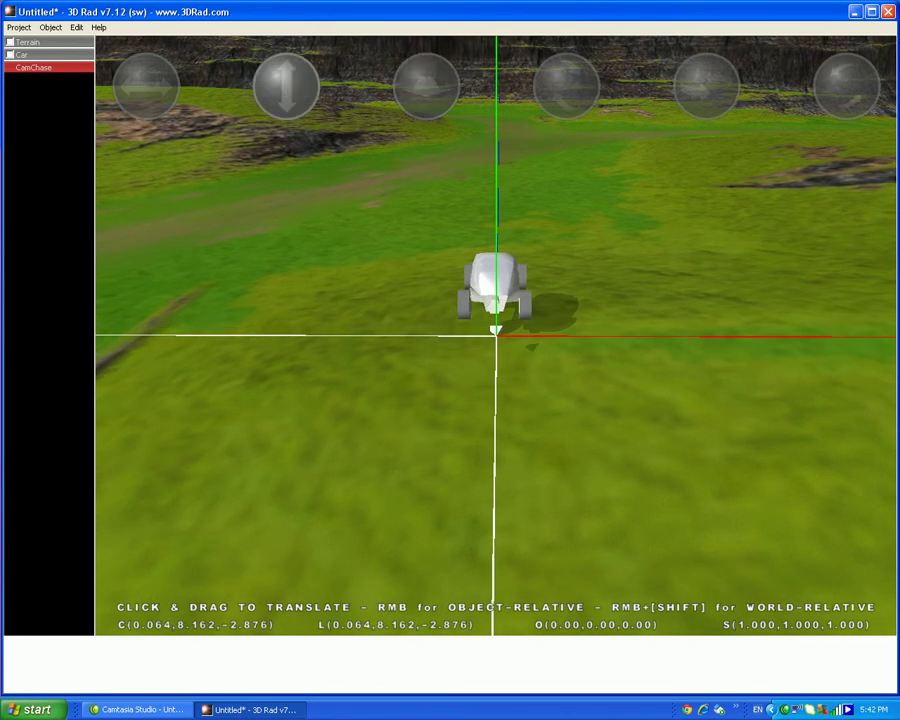
pyautogui.moveTo(286, 88); pyautogui.dragTo(286, 75)
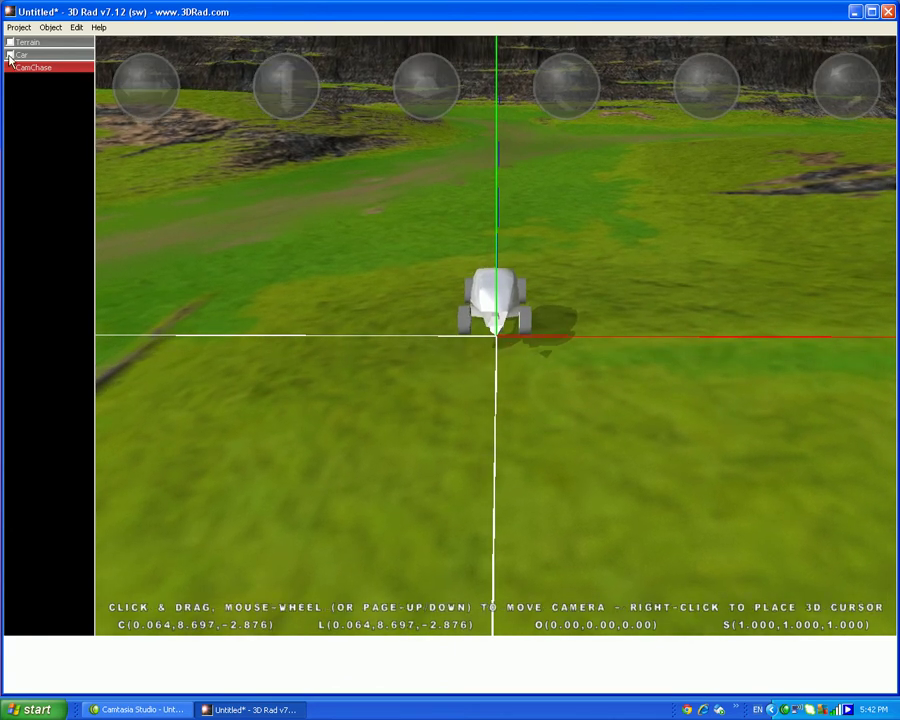
# - Link the CamChase to the car and limit its viewport to full width and the upper half of the view
pyautogui.doubleClick(38, 67)
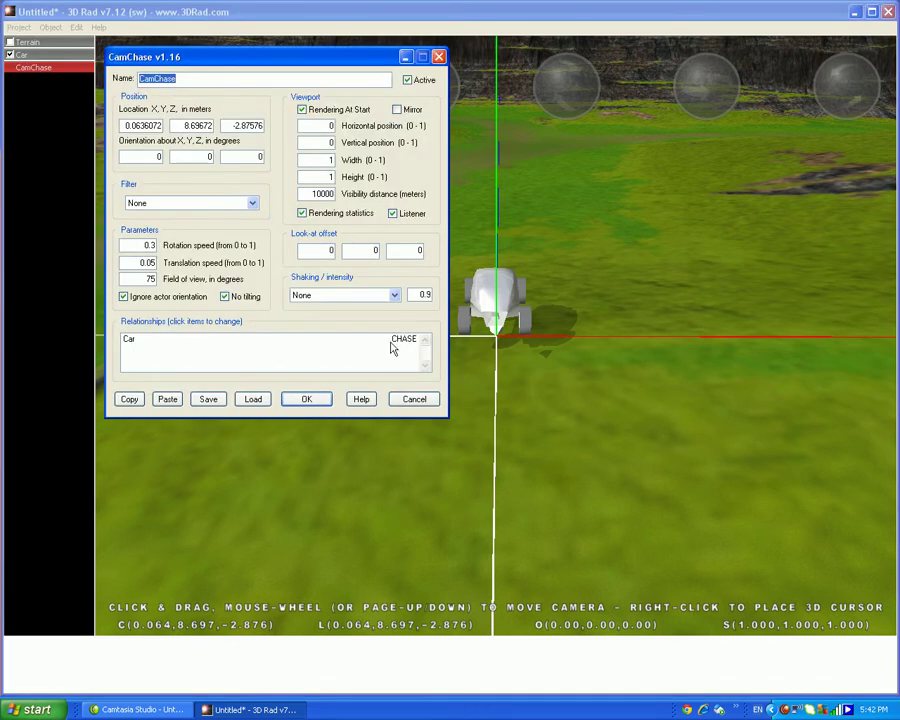
pyautogui.doubleClick(314, 160)
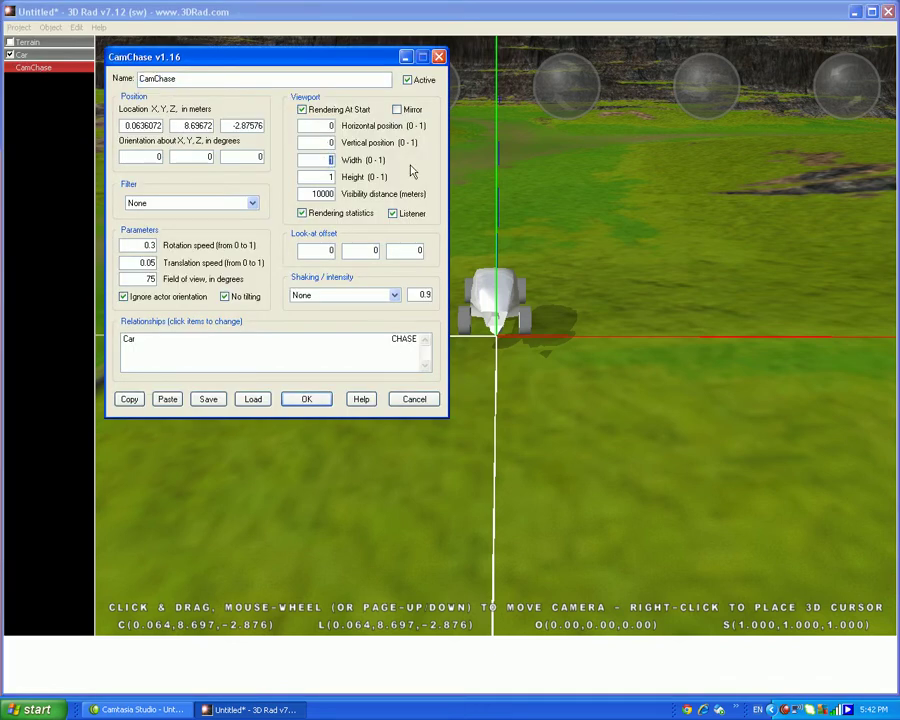
pyautogui.write('0')
pyautogui.press('Tab')
pyautogui.write('0')
pyautogui.click(307, 400)
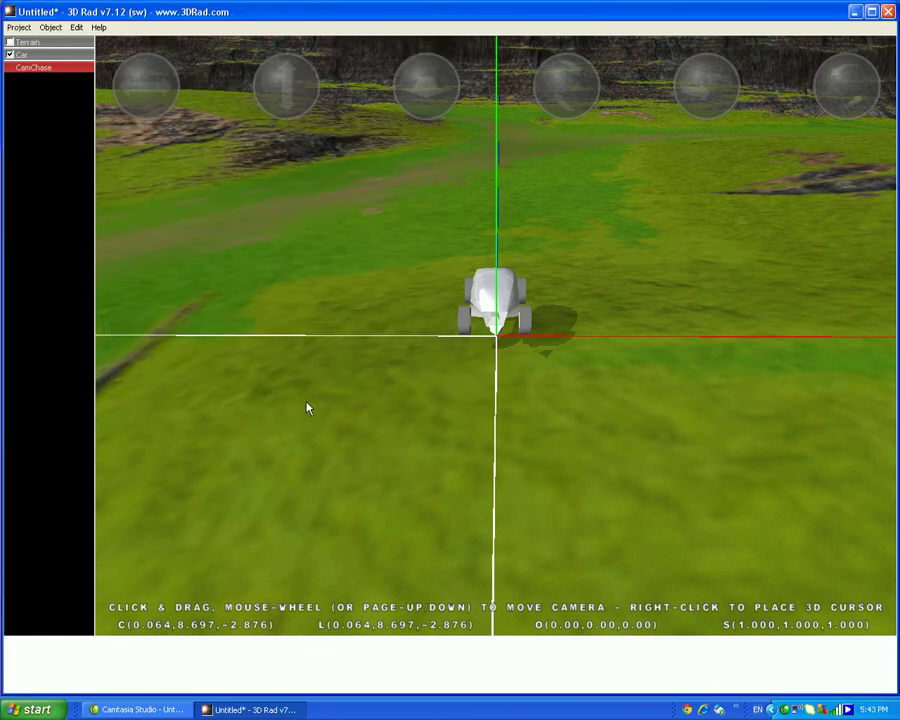
# - Raise the CamChase and shift it further behind the car, to about (0.07, 9.30, -3.23)
pyautogui.scroll(10, 480, 270)
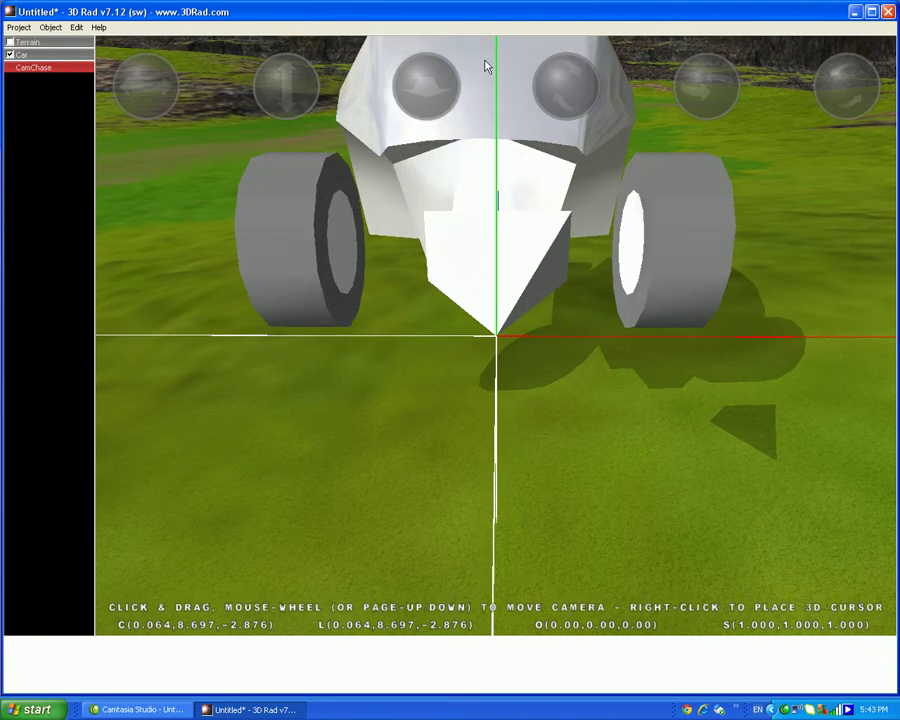
pyautogui.scroll(-4, 522, 311)
pyautogui.moveTo(286, 88); pyautogui.dragTo(286, 56)
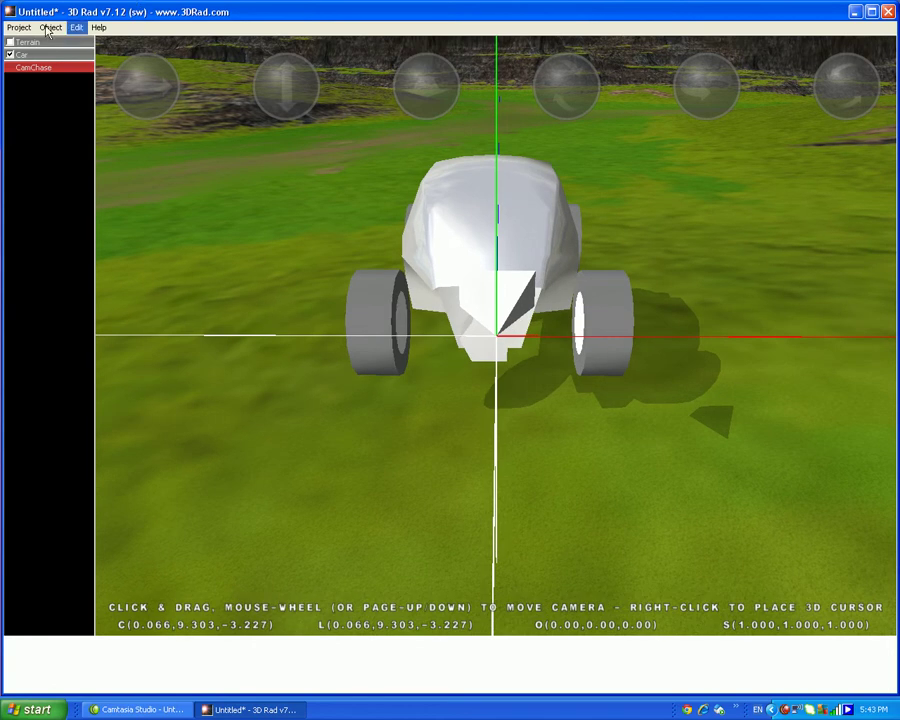
# - Run the project to preview the chase camera's half-height view, and stop it
pyautogui.click(19, 27)
pyautogui.click(47, 127)
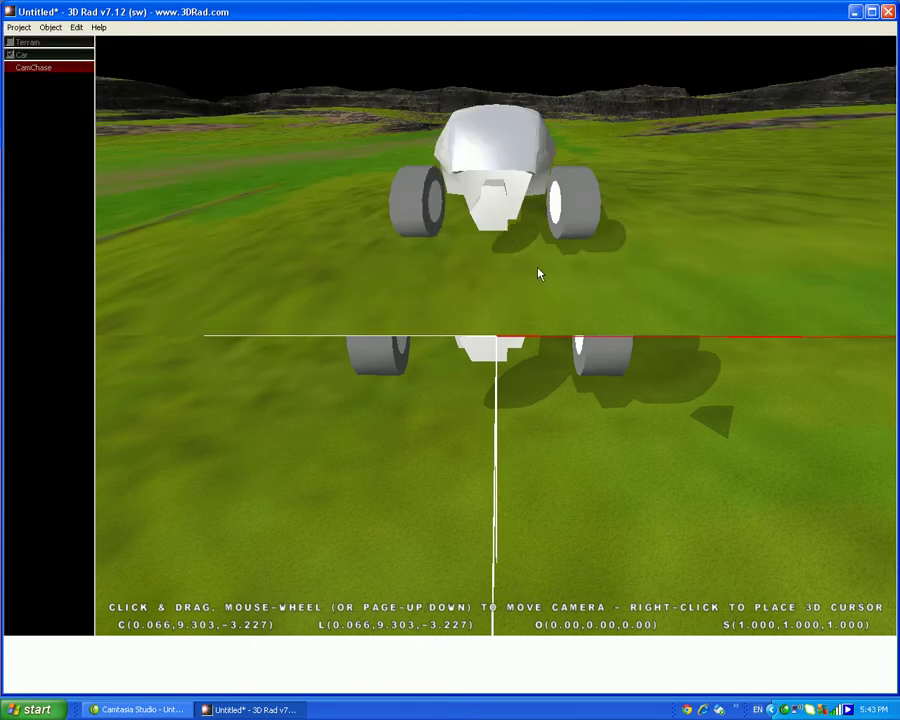
pyautogui.press('Escape')
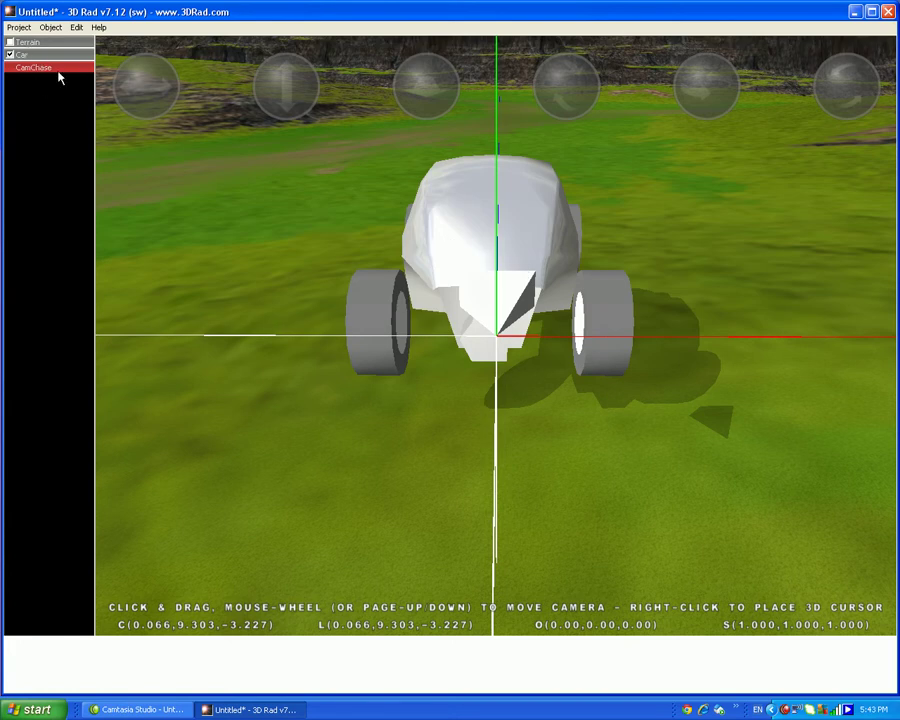
# - Add a G-Force object and link it to the car
pyautogui.scroll(-6, 406, 240)
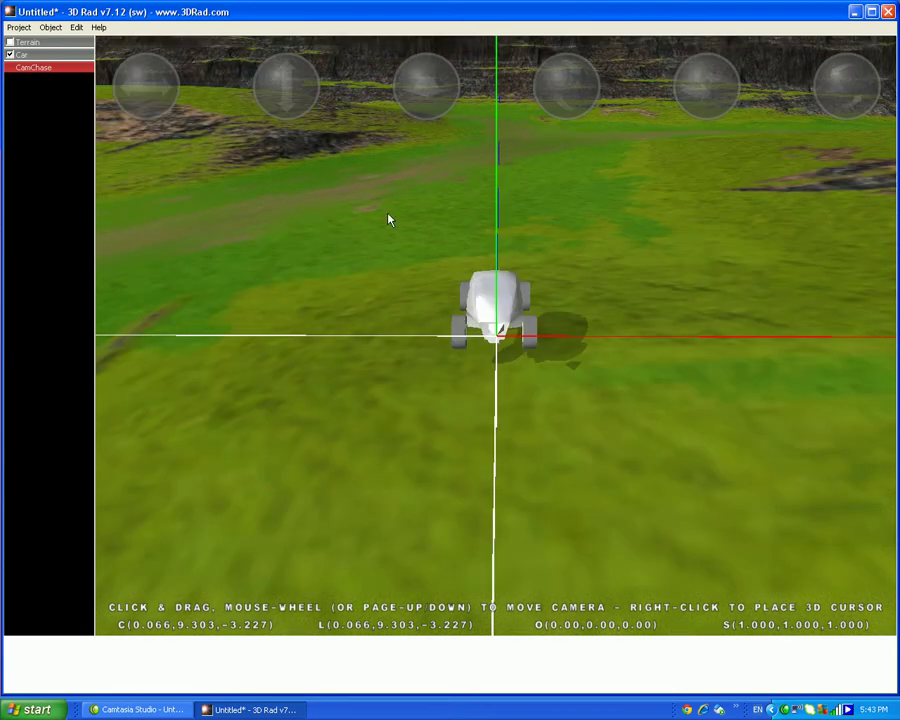
pyautogui.click(50, 27)
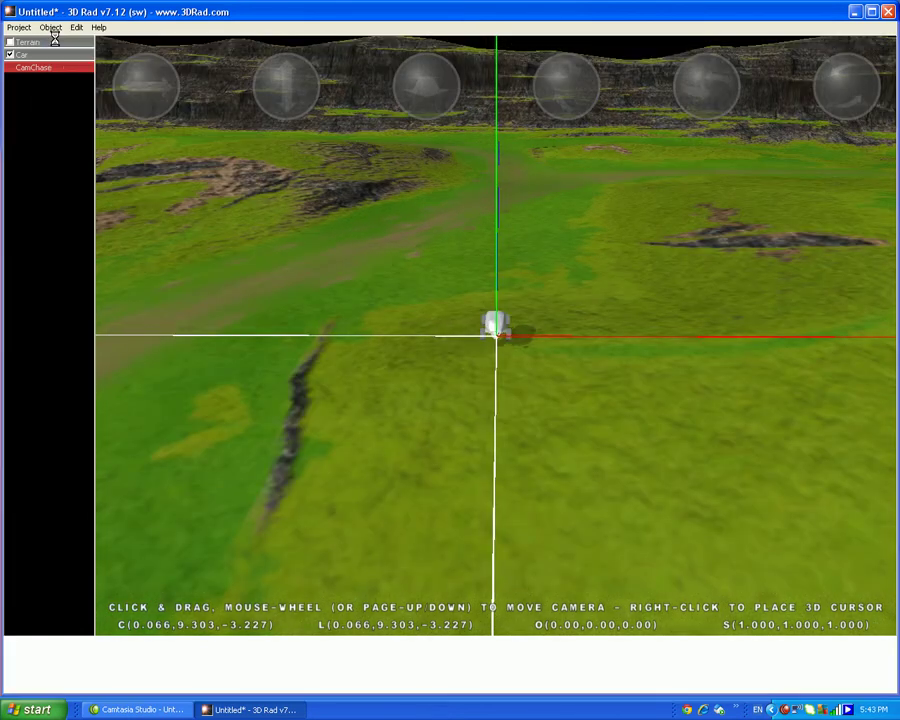
pyautogui.click(56, 38)
pyautogui.doubleClick(378, 313)
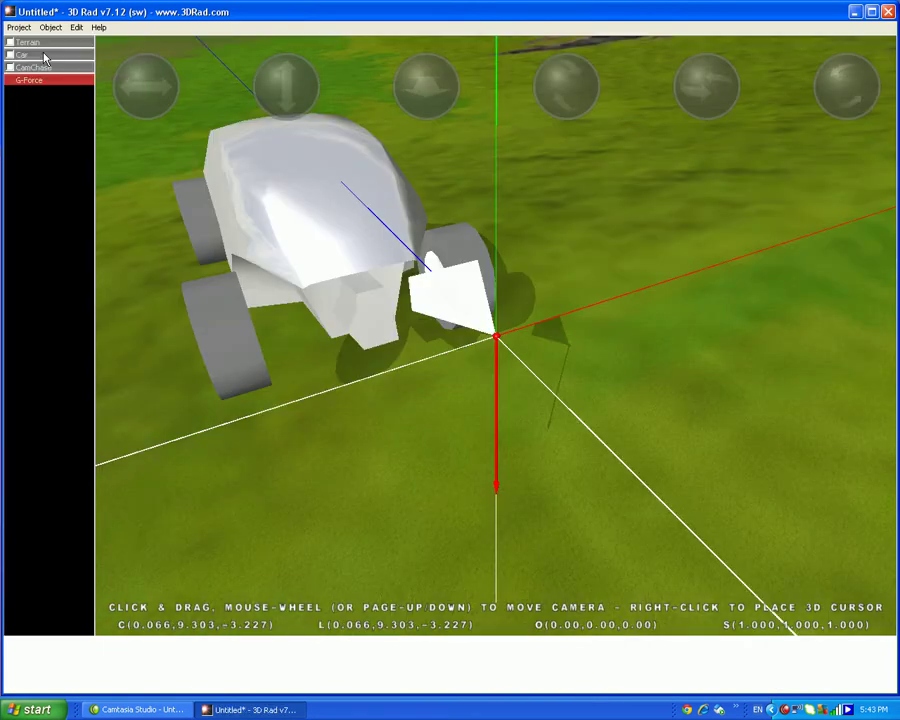
pyautogui.click(40, 55)
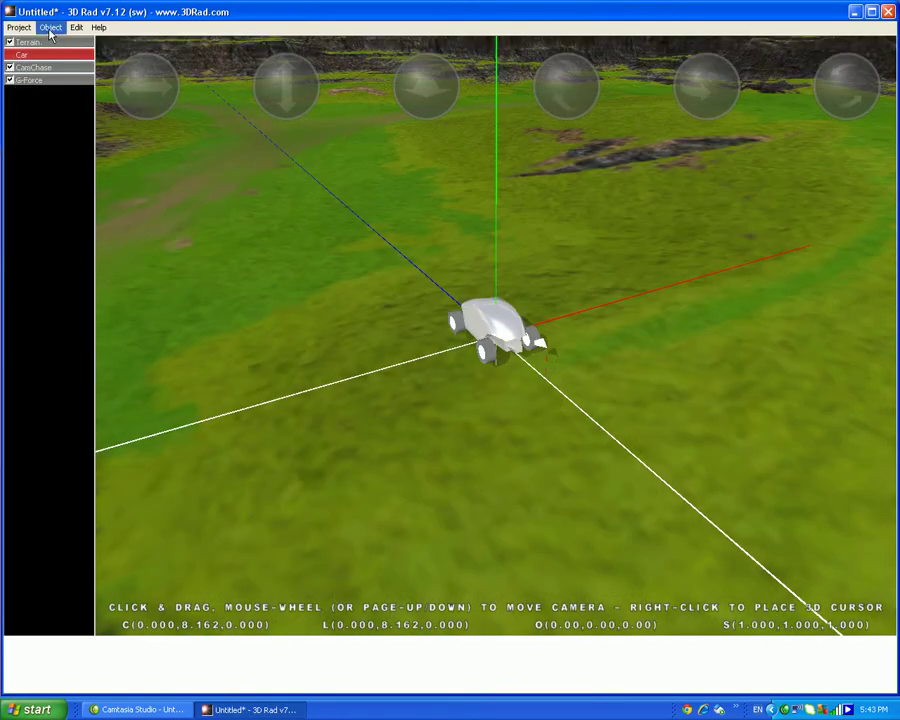
pyautogui.click(22, 80)
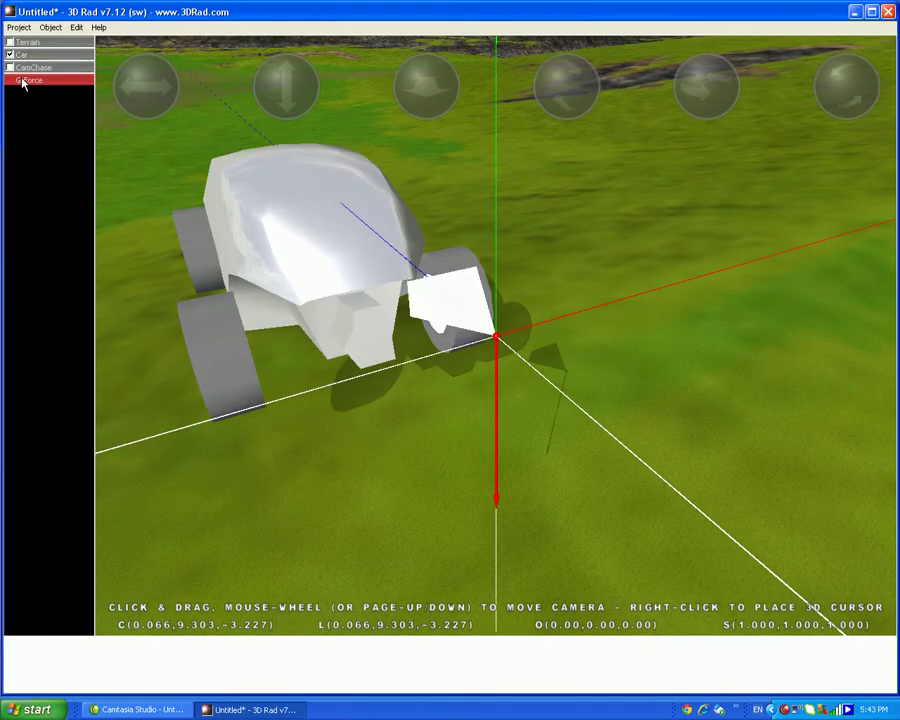
# - Add a second Car object away from the first one, at about (-23.41, 7.15, -43.89)
pyautogui.click(52, 28)
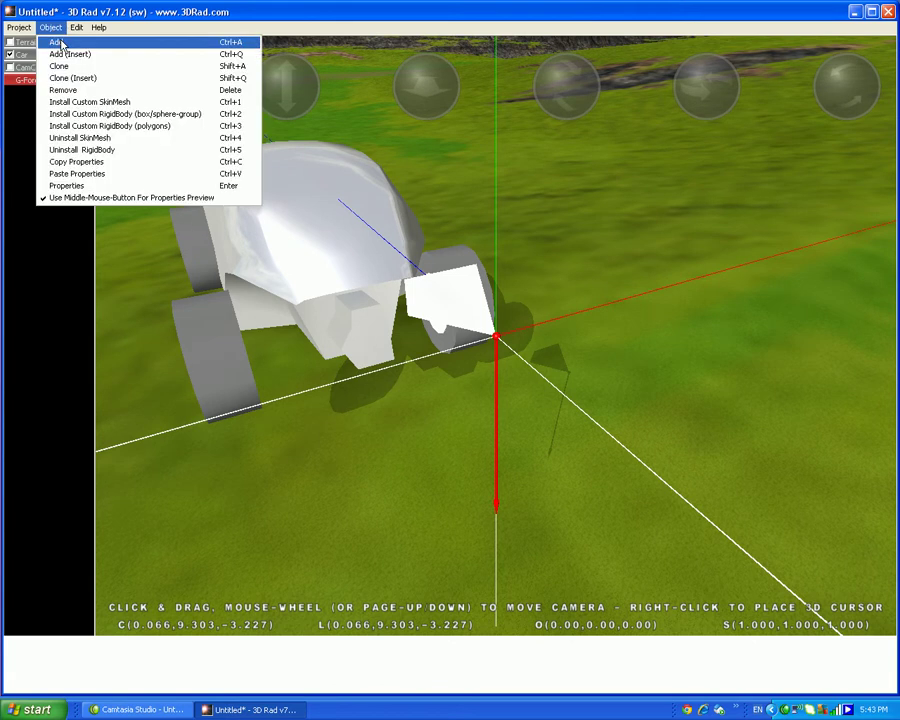
pyautogui.click(60, 39)
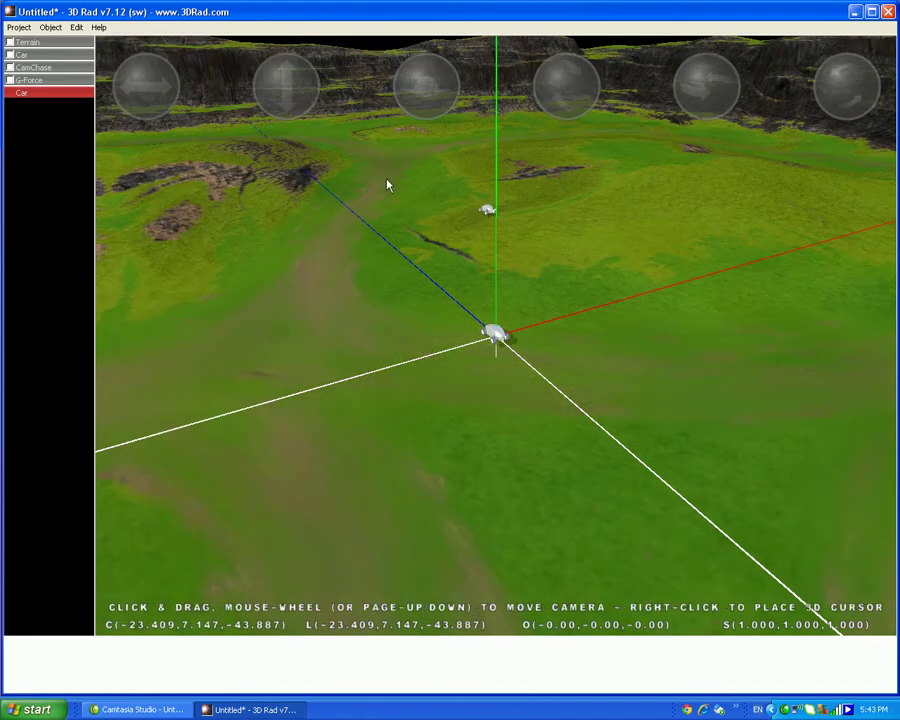
pyautogui.scroll(5, 537, 276)
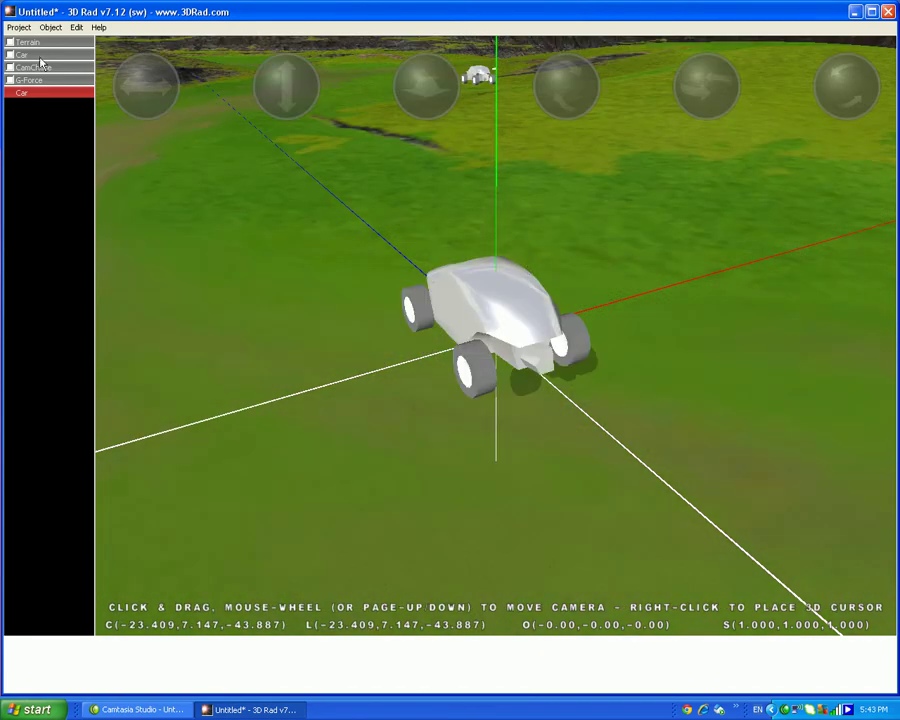
pyautogui.scroll(3, 375, 228)
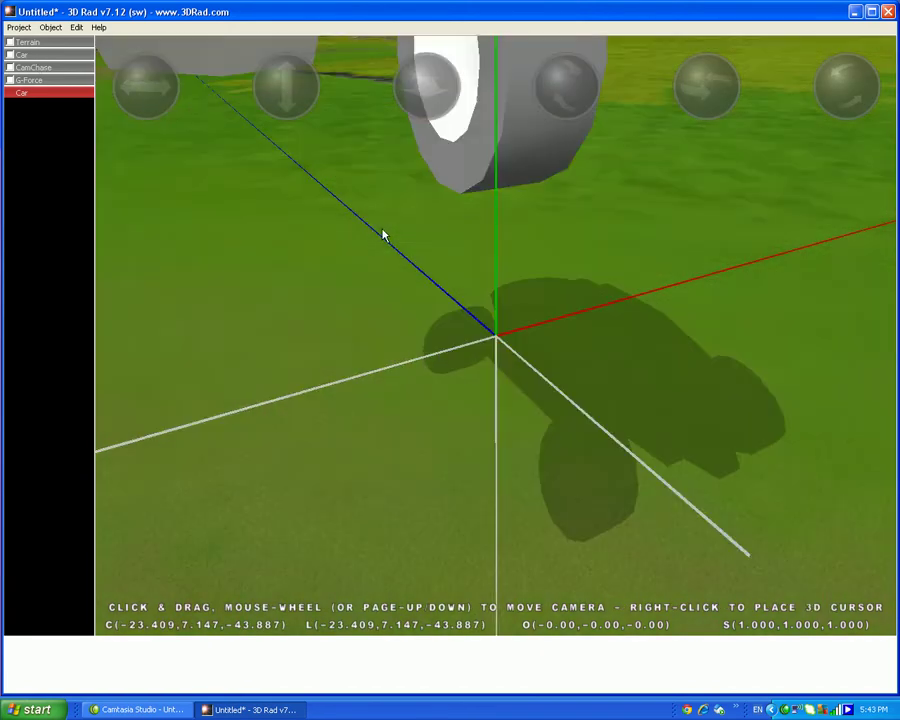
pyautogui.scroll(-8, 384, 235)
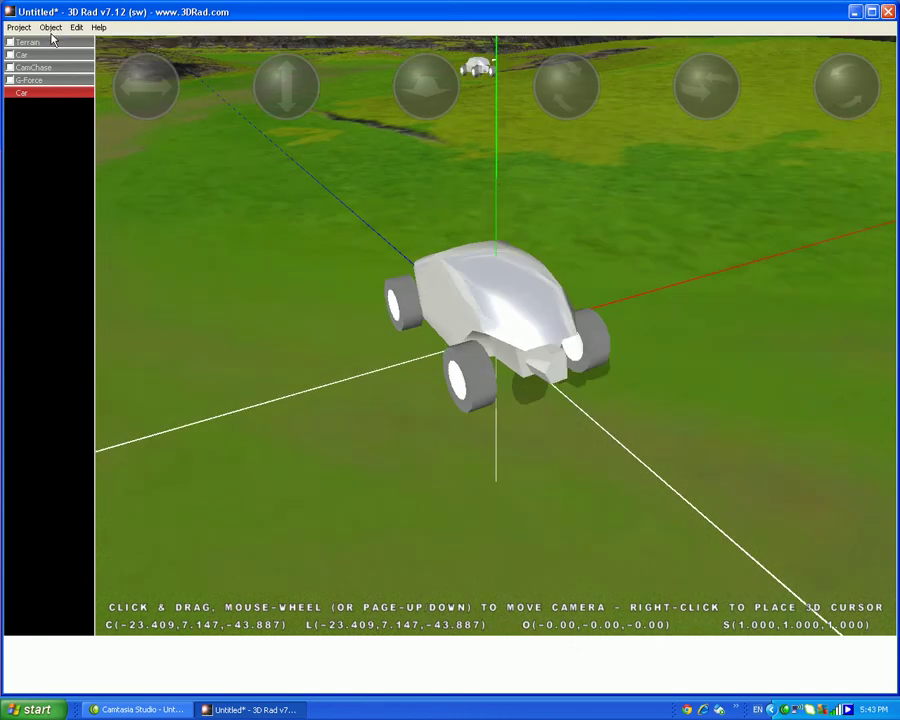
# - Add a second CamChase object at the second car's location
pyautogui.click(51, 32)
pyautogui.click(50, 27)
pyautogui.click(58, 42)
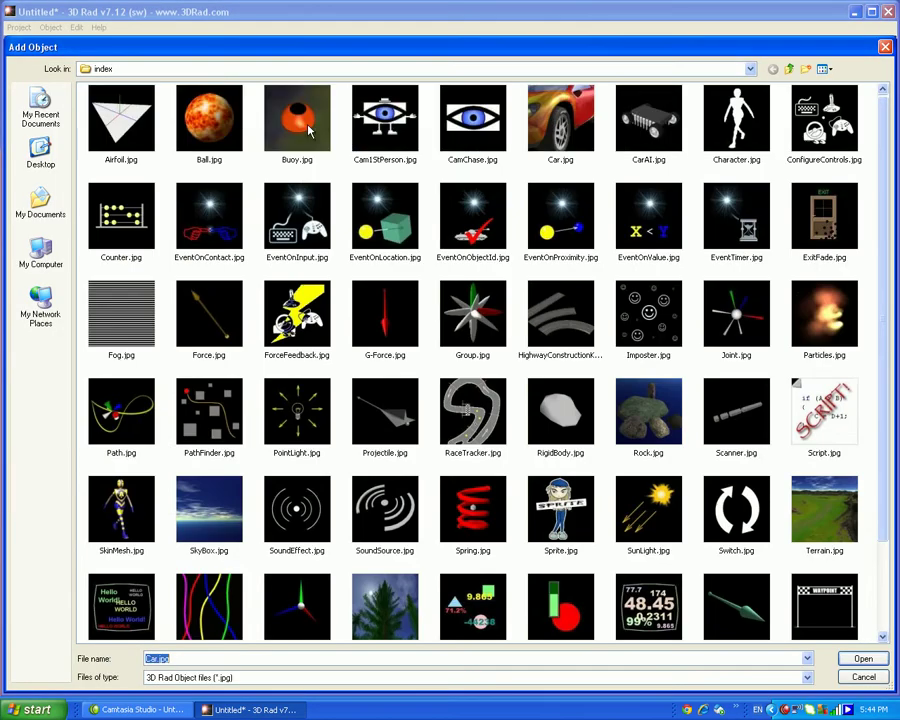
pyautogui.doubleClick(492, 133)
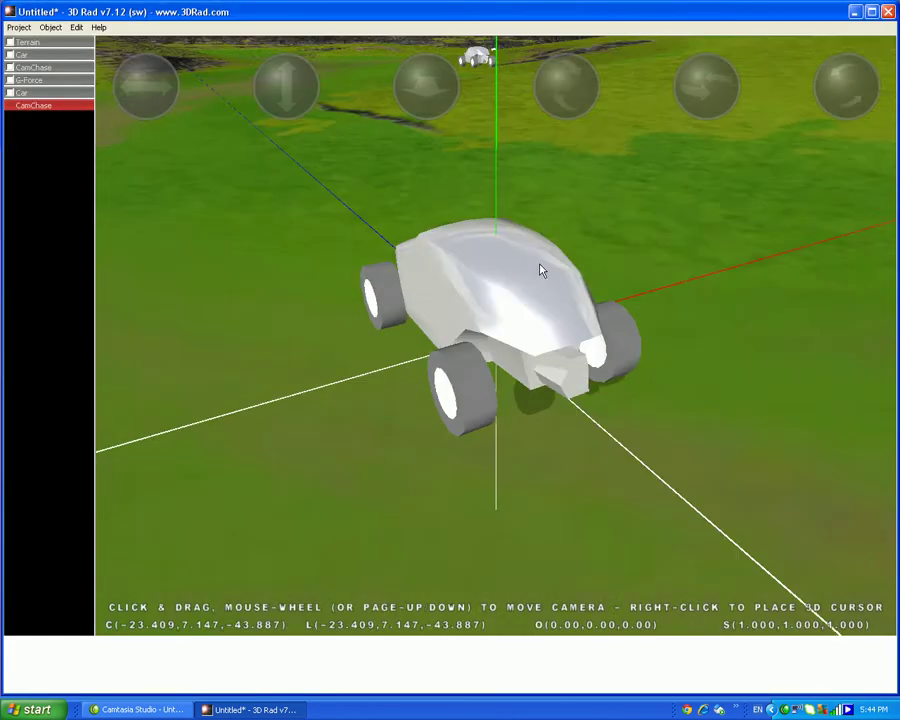
# - Move the second CamChase behind the second car to about (-23.47, 7.80, -47.81), and link it to that car
pyautogui.scroll(-5, 541, 270)
pyautogui.moveTo(436, 96); pyautogui.dragTo(436, 162)
pyautogui.moveTo(296, 65); pyautogui.dragTo(167, 86)
pyautogui.moveTo(288, 88); pyautogui.dragTo(288, 56)
pyautogui.moveTo(152, 88); pyautogui.dragTo(136, 88)
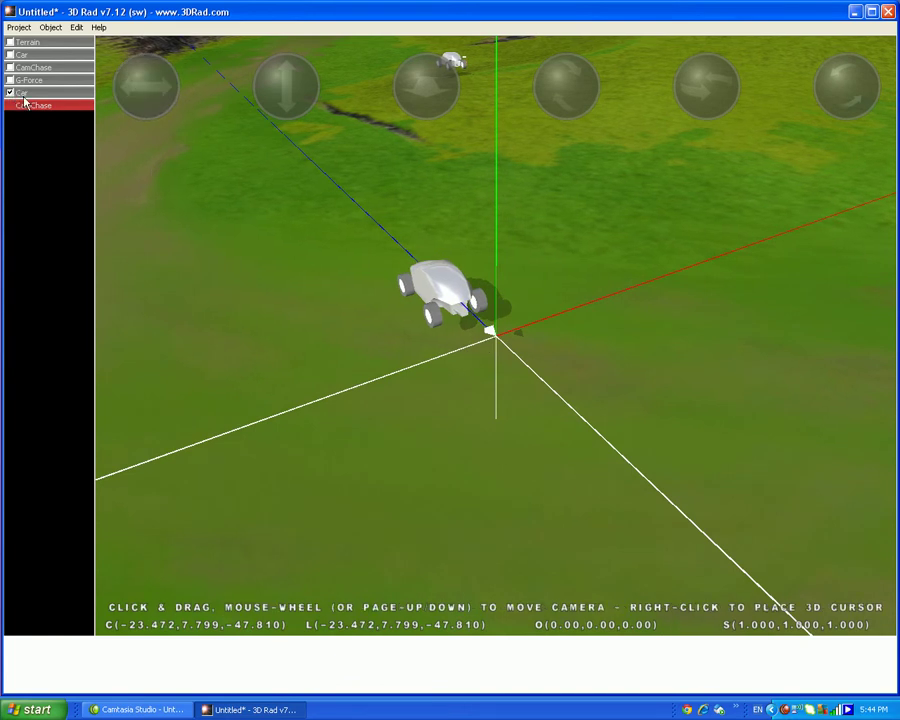
# - Link the second car to the G-Force object
pyautogui.click(16, 92)
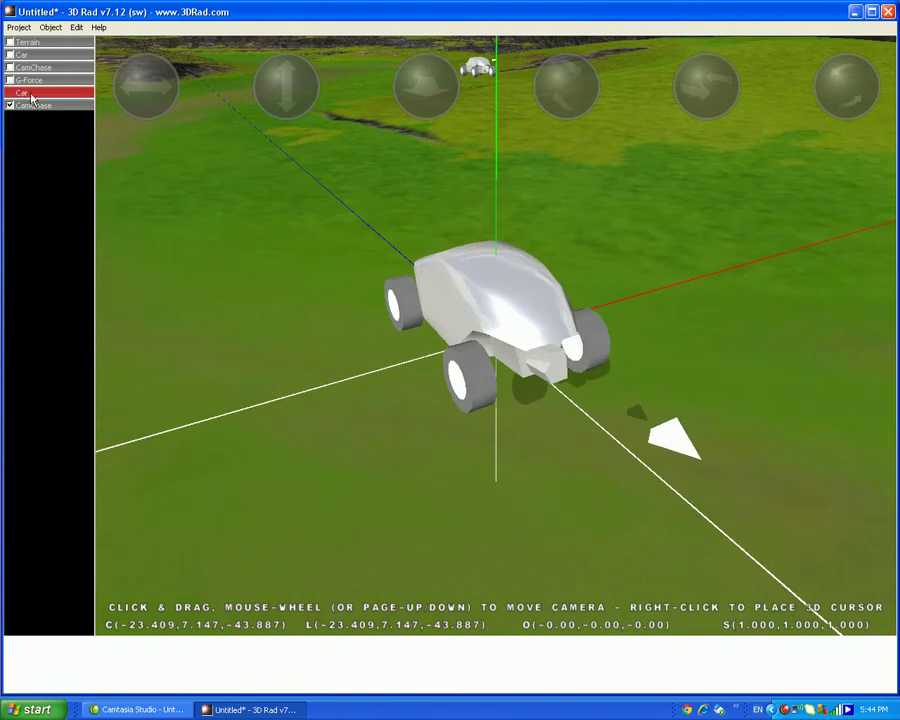
pyautogui.click(11, 81)
pyautogui.click(28, 81)
# - Set the vertical position of the second CamChase's viewport to 0.5
pyautogui.click(40, 107)
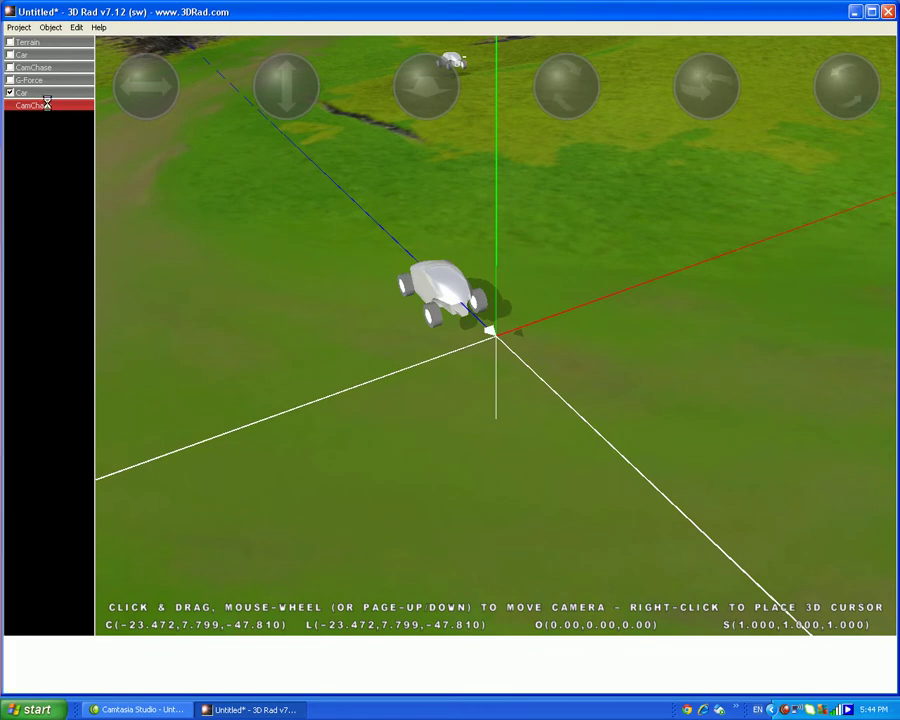
pyautogui.doubleClick(49, 107)
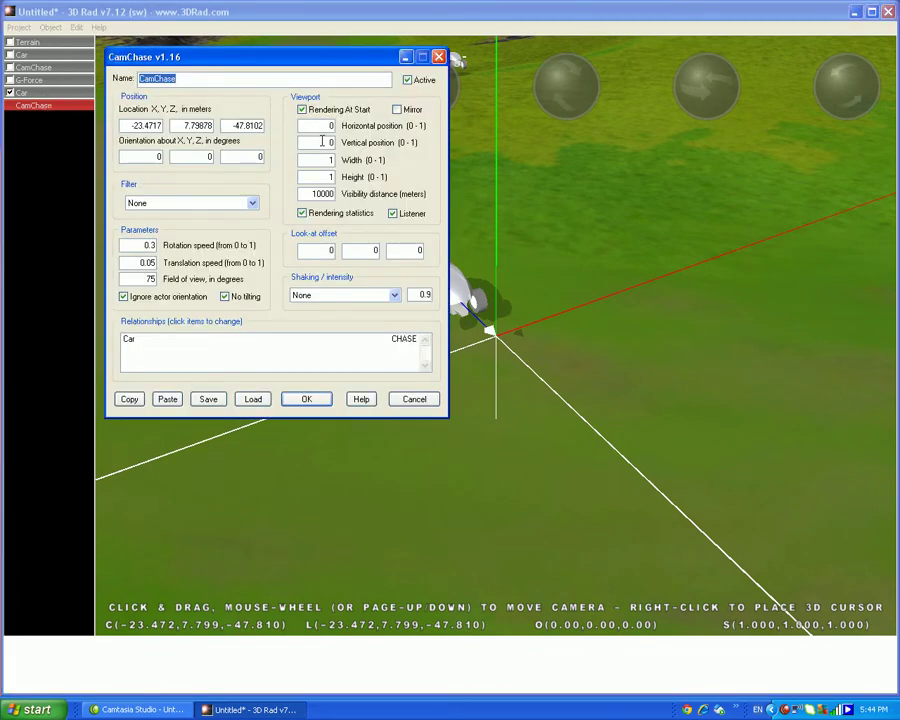
pyautogui.click(322, 142)
pyautogui.write('0.5')
pyautogui.click(307, 399)
# - Run the project to test the two-camera split screen while driving, and stop it
pyautogui.click(18, 27)
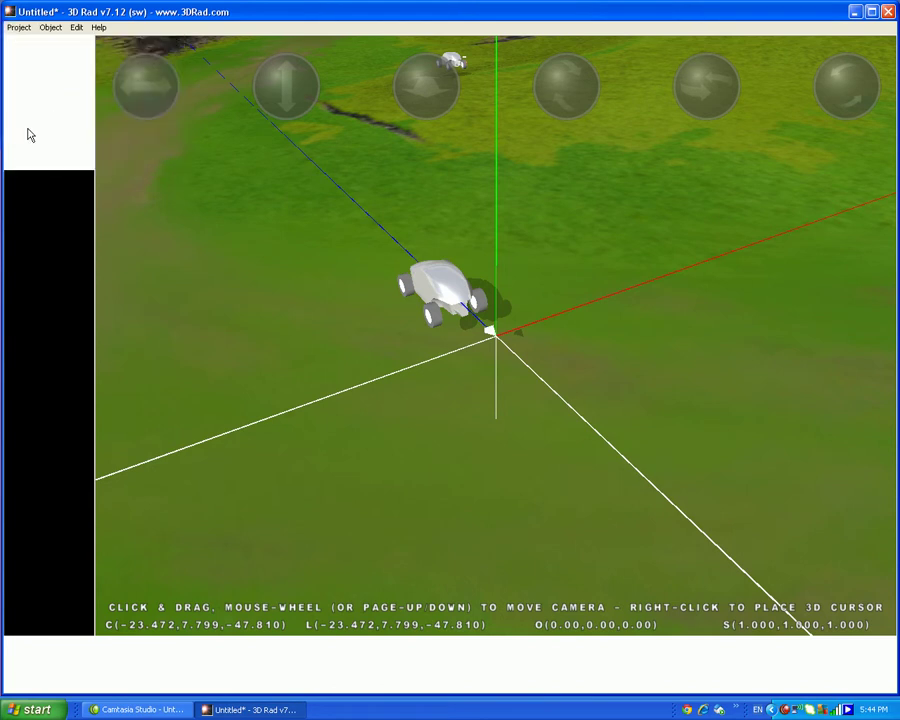
pyautogui.click(30, 127)
pyautogui.press('Up')
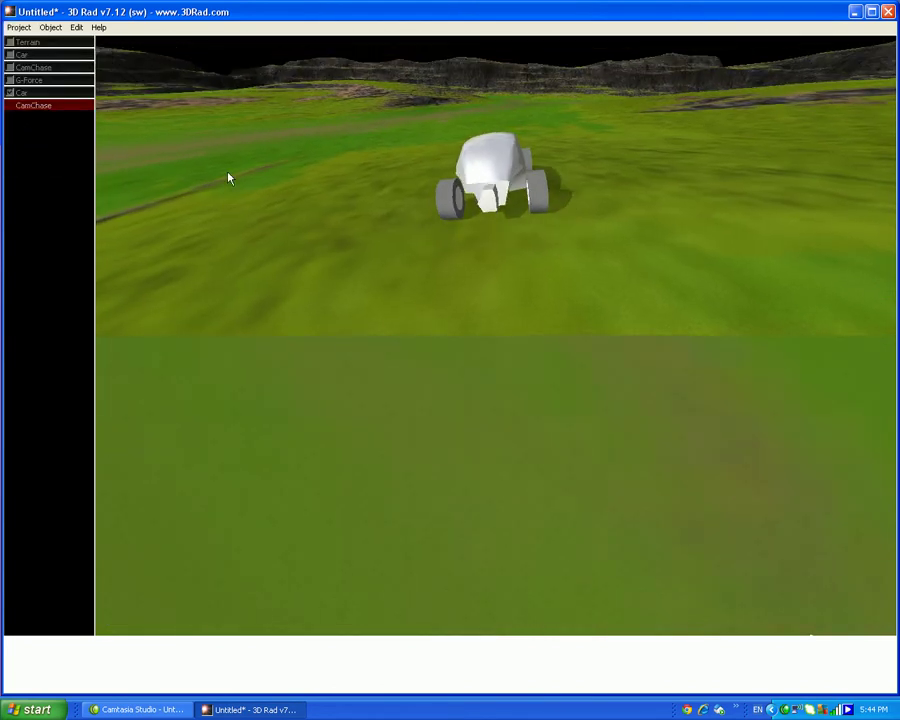
pyautogui.press('Escape')
# - Link the second car to the terrain
pyautogui.click(42, 93)
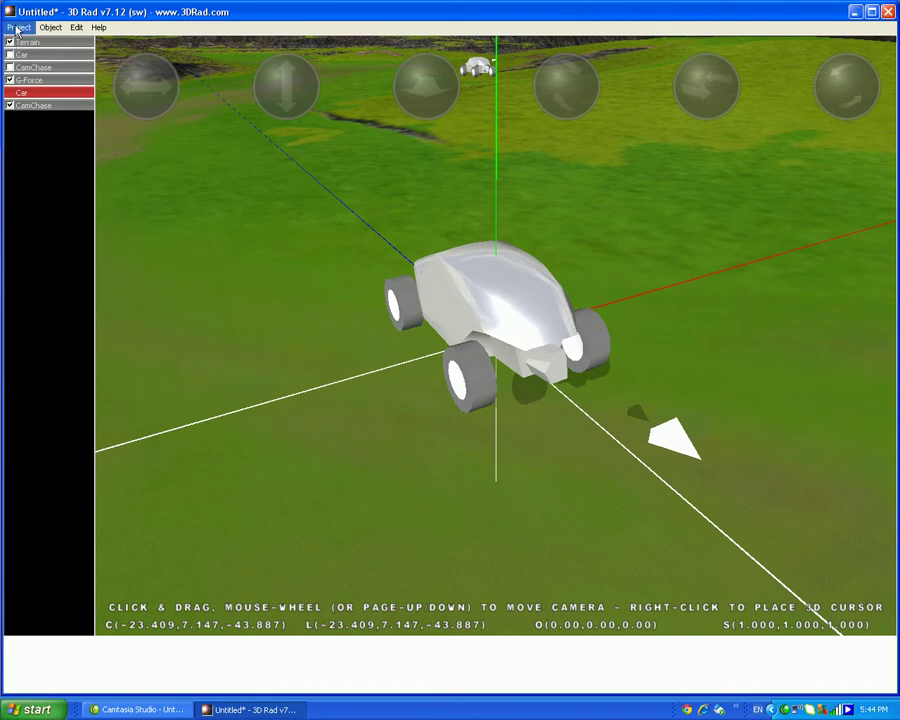
# - Run the project to test driving with the second car linked to the terrain, and stop it
pyautogui.click(18, 28)
pyautogui.click(52, 128)
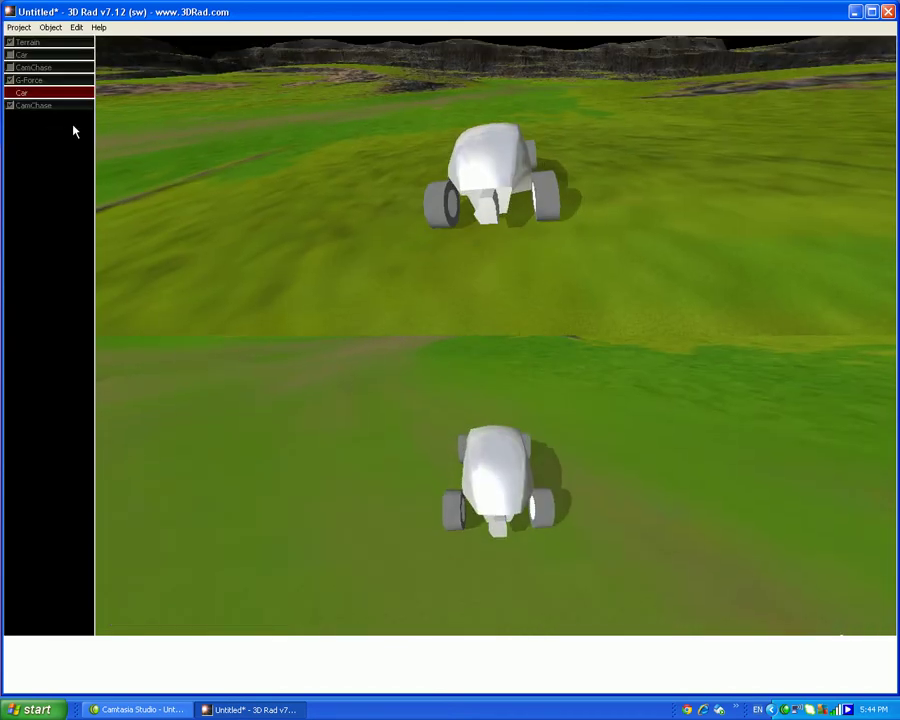
pyautogui.press('Up')
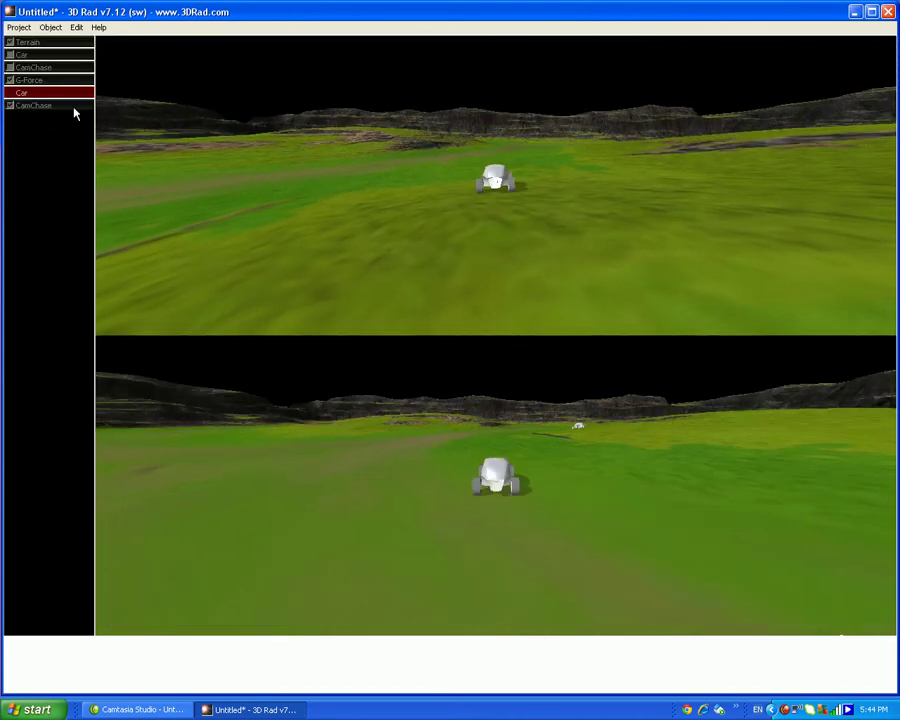
pyautogui.press('Up')
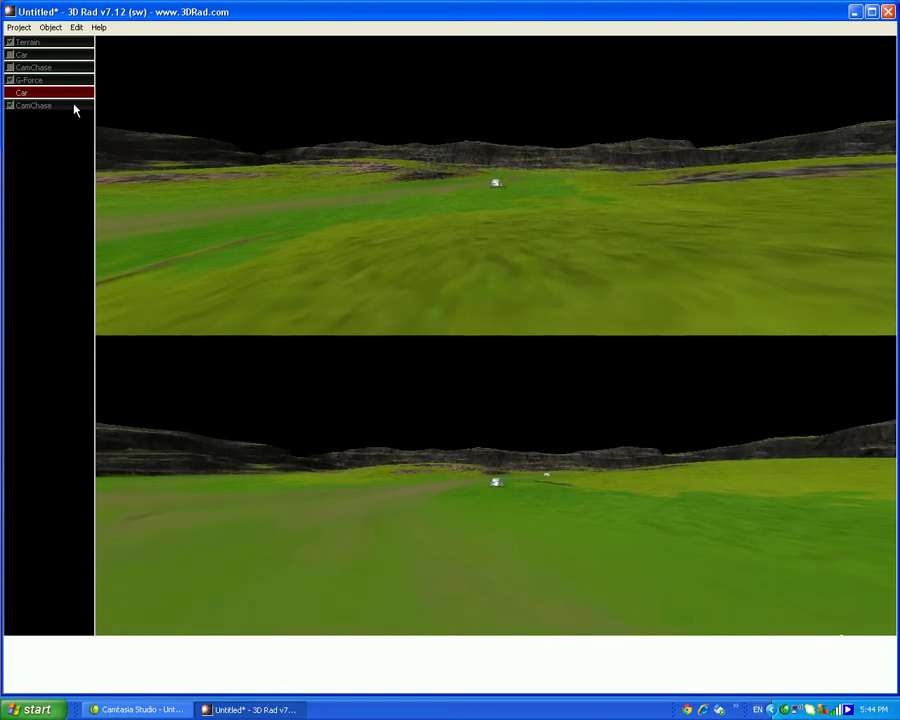
pyautogui.press('Escape')
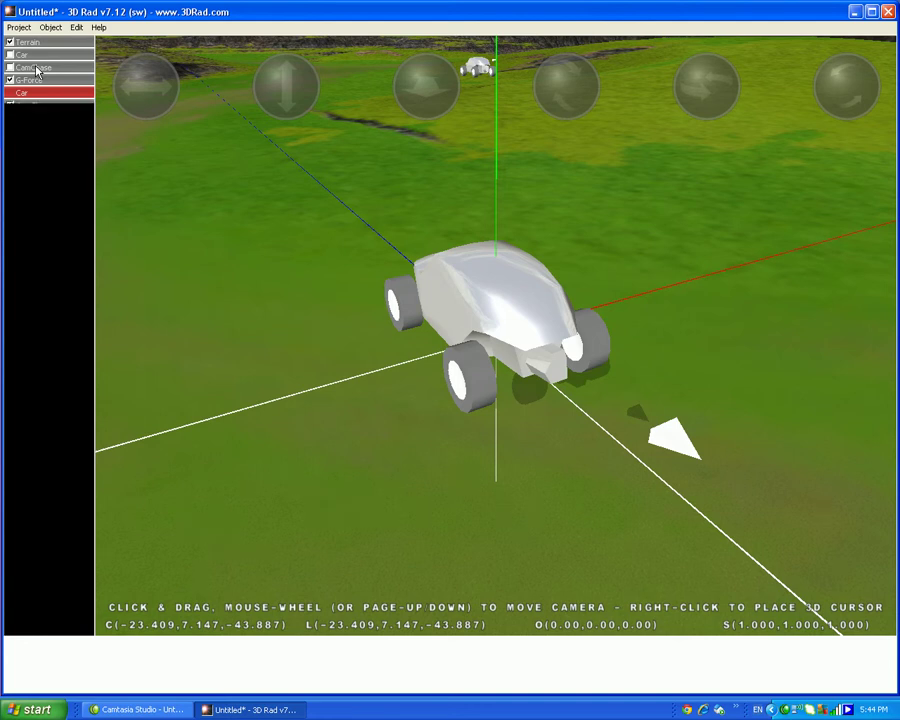
# - Set the second car's throttle control to [S] and its reverse control to [X]
pyautogui.click(36, 68)
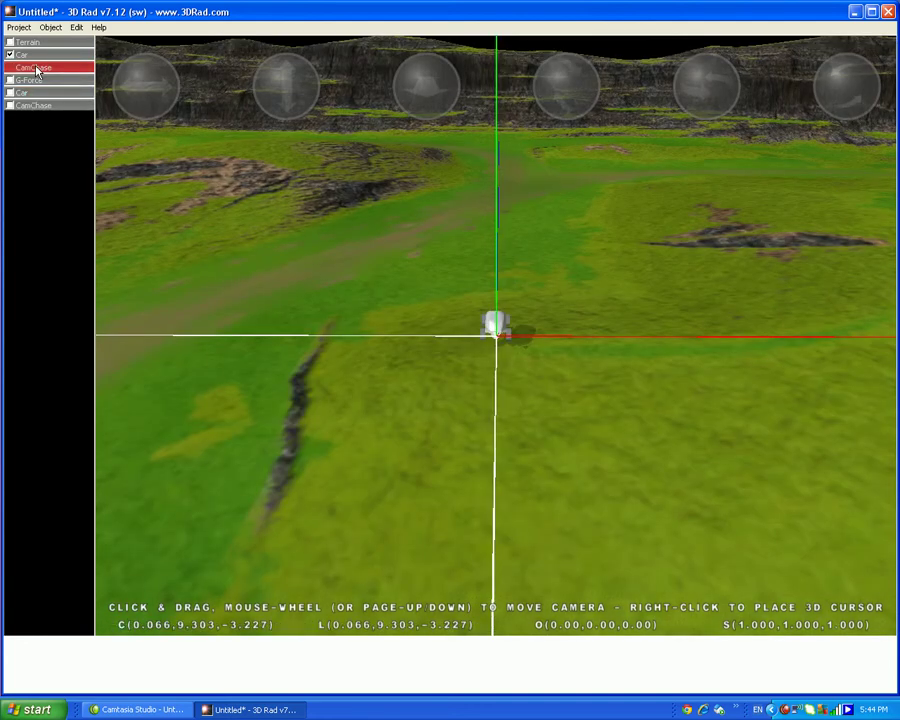
pyautogui.click(26, 55)
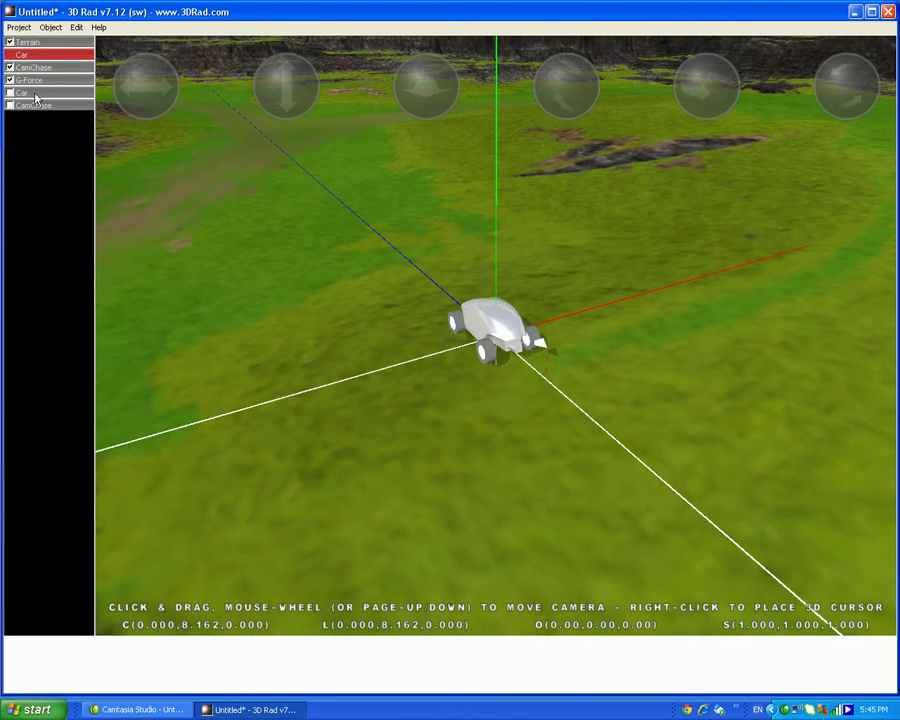
pyautogui.doubleClick(35, 94)
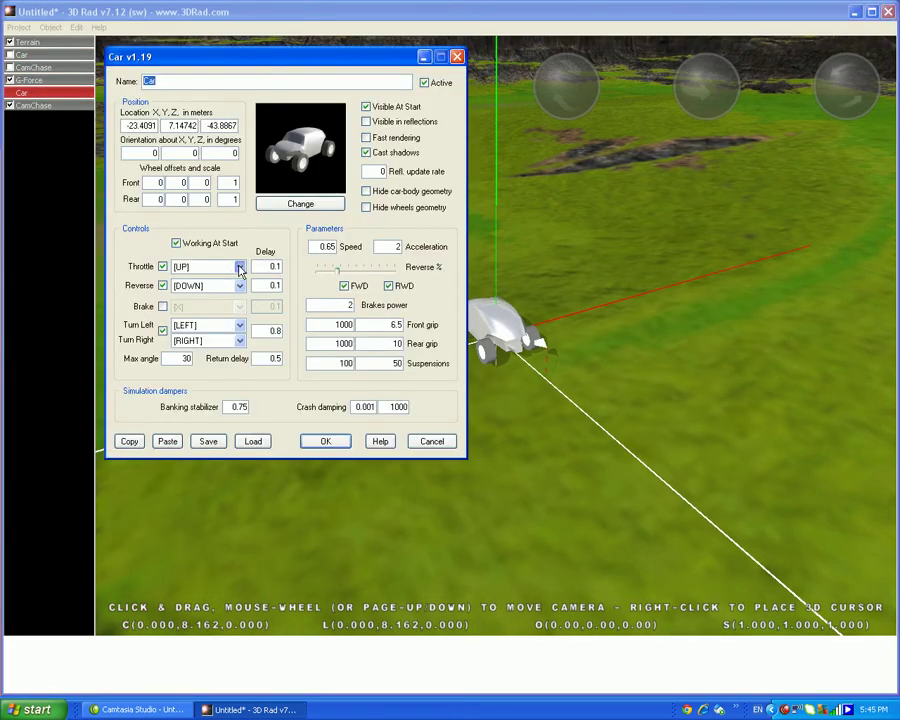
pyautogui.click(239, 266)
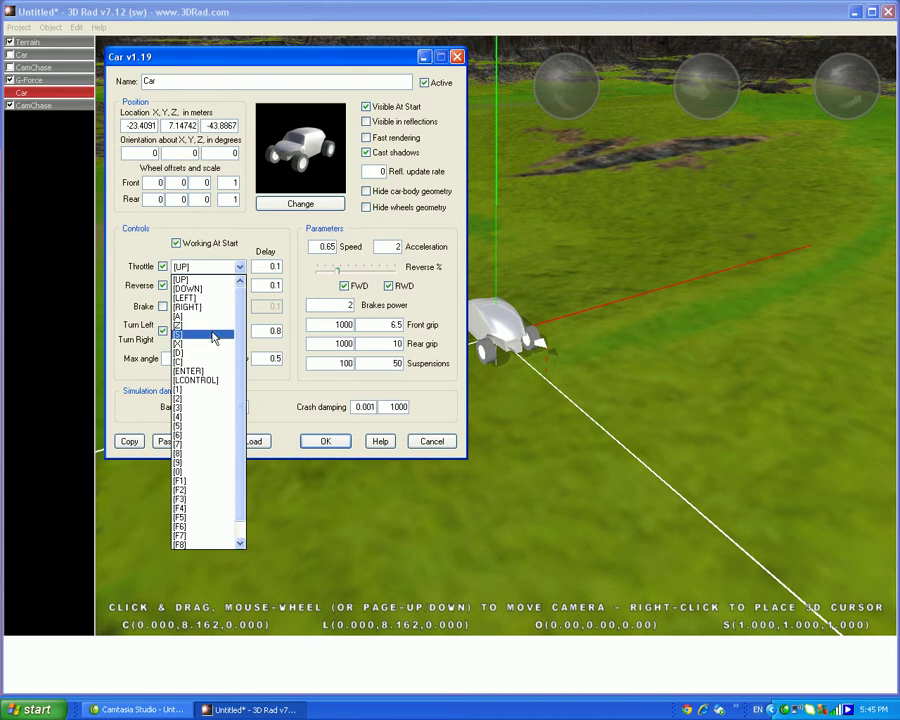
pyautogui.click(213, 335)
pyautogui.click(237, 289)
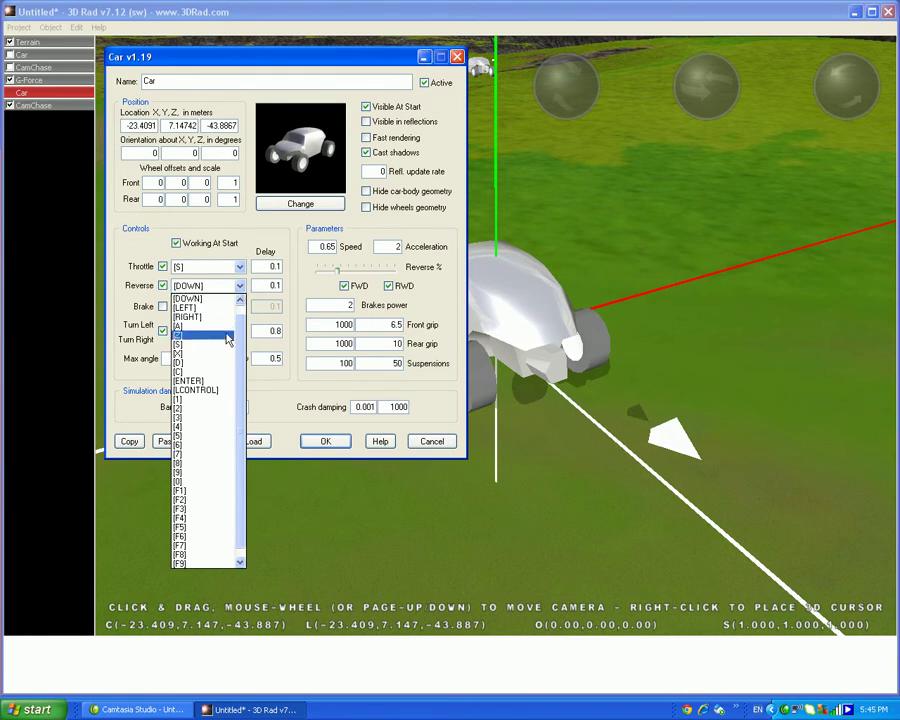
pyautogui.click(221, 353)
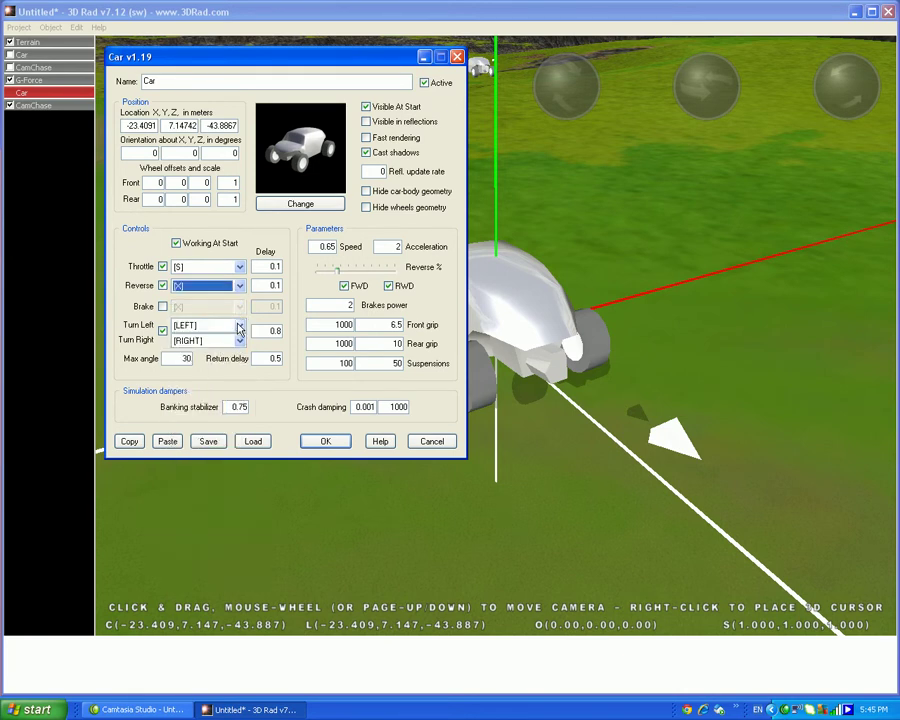
# - Set the second car's steering controls to [Z] for turning left and [C] for turning right, and accept its settings
pyautogui.click(240, 329)
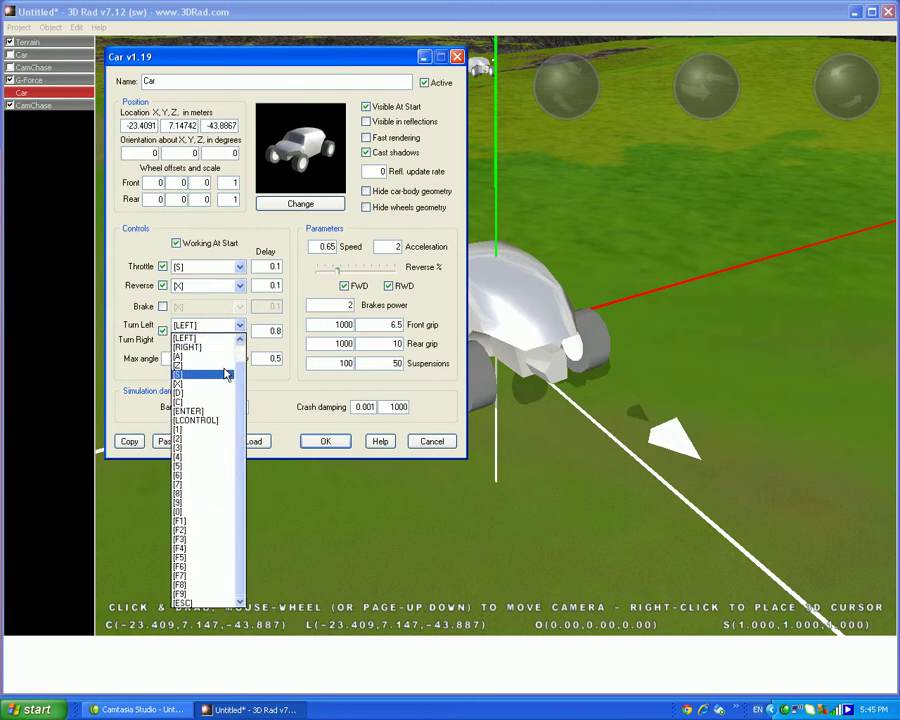
pyautogui.click(220, 372)
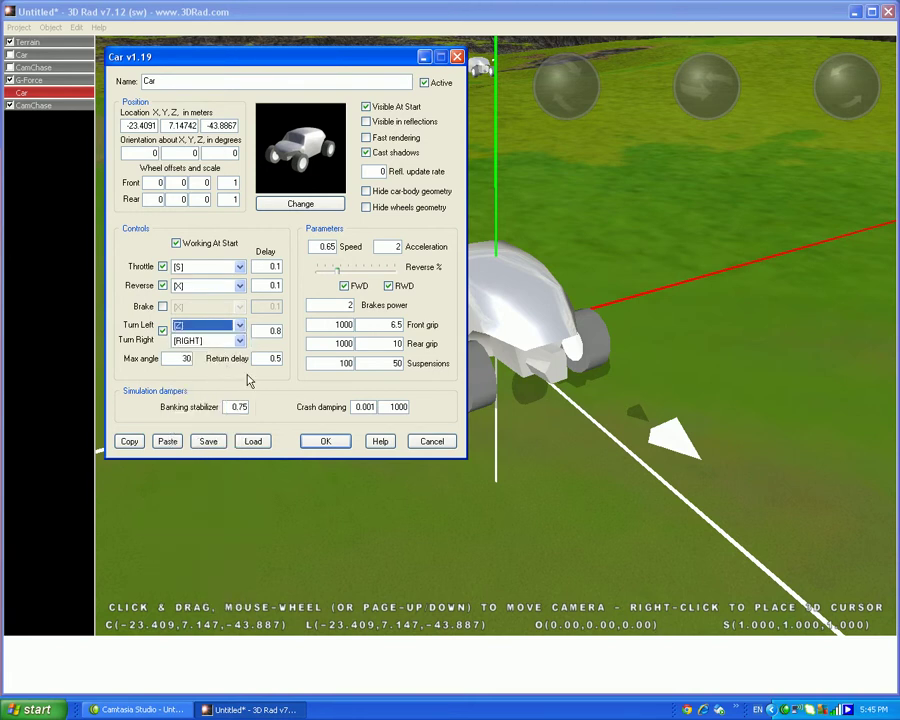
pyautogui.click(240, 340)
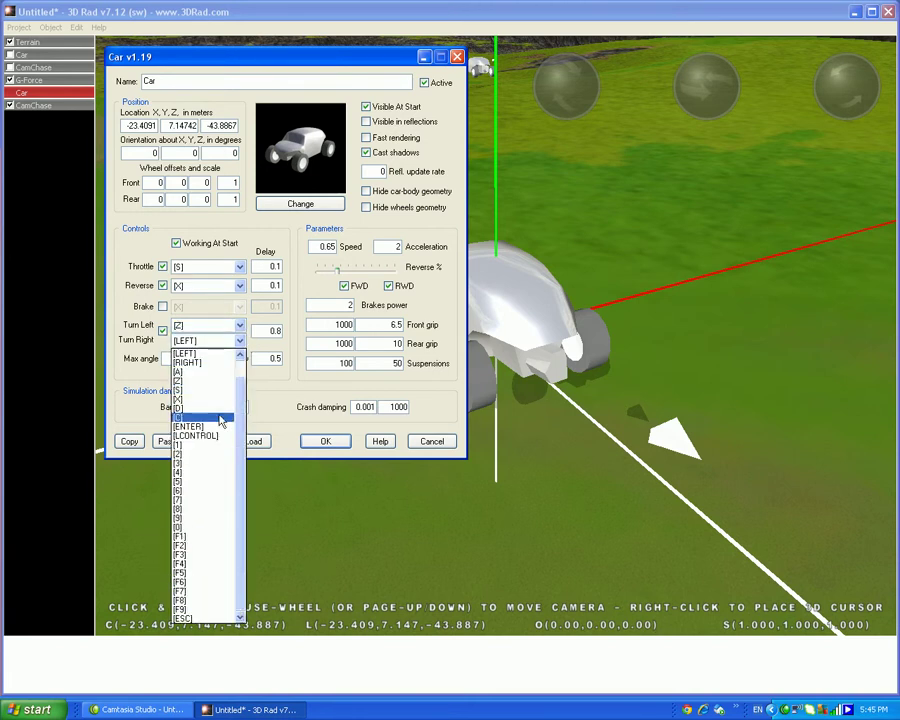
pyautogui.click(222, 416)
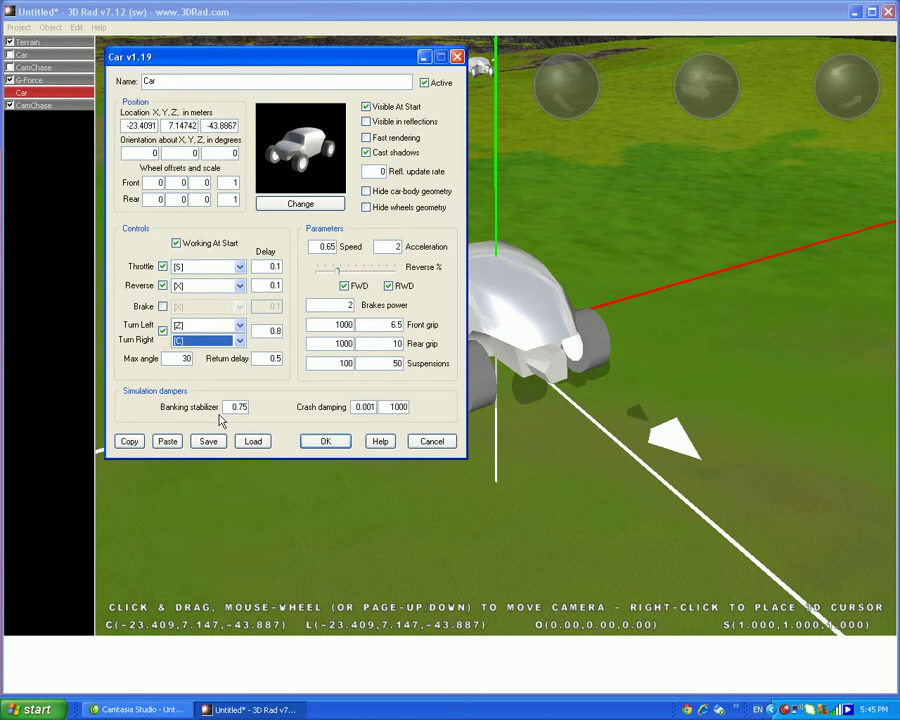
pyautogui.click(331, 443)
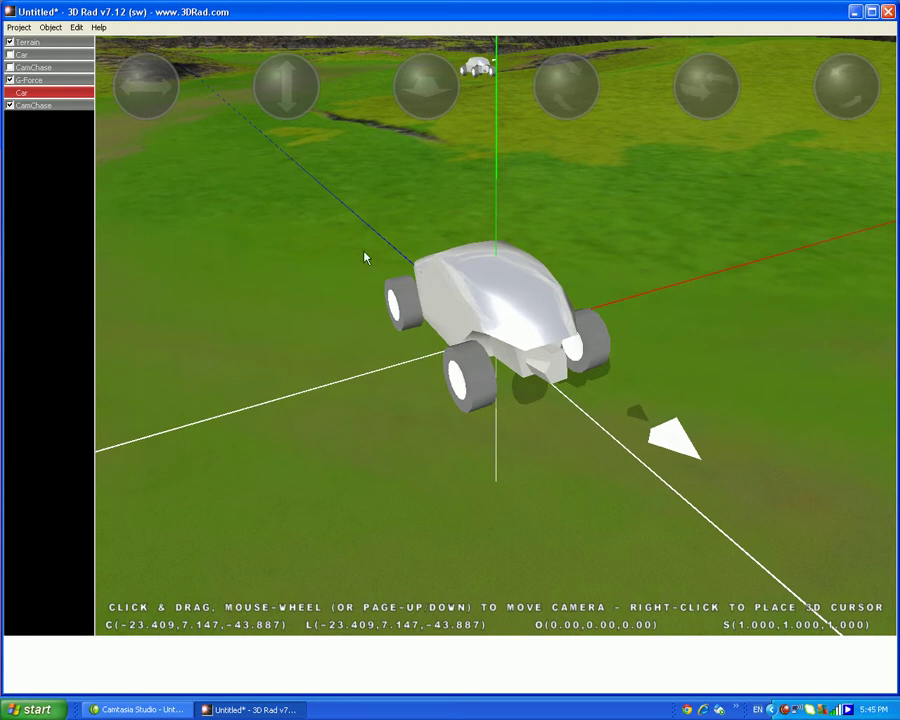
# - Run the project to test driving each car with its own controls, and stop it
pyautogui.scroll(-4, 367, 258)
pyautogui.moveTo(645, 404); pyautogui.dragTo(785, 404)
pyautogui.moveTo(430, 235); pyautogui.dragTo(248, 170)
pyautogui.click(18, 27)
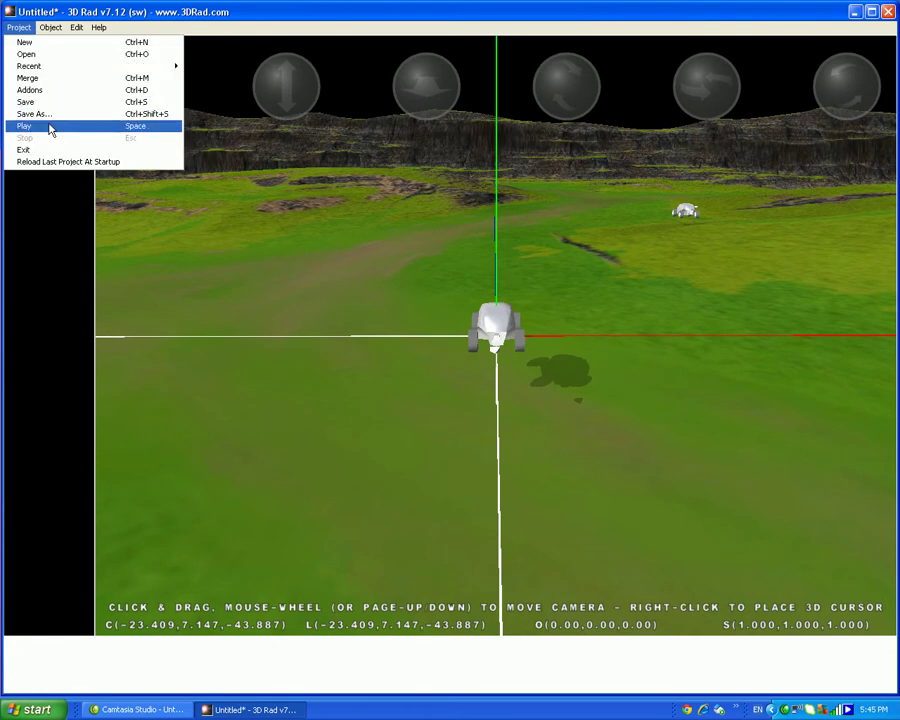
pyautogui.click(50, 125)
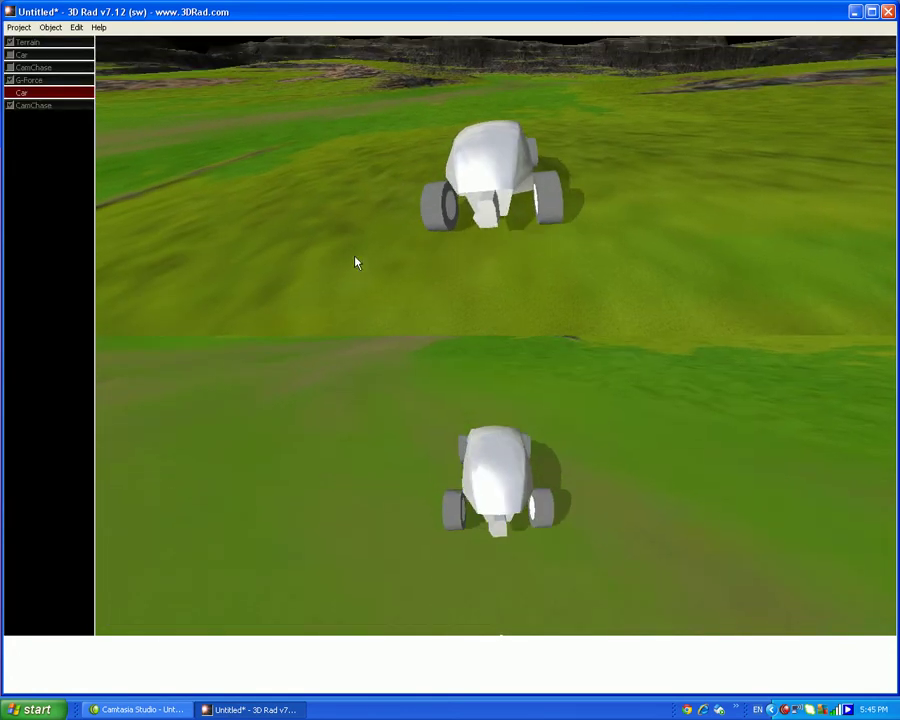
pyautogui.press('Up')
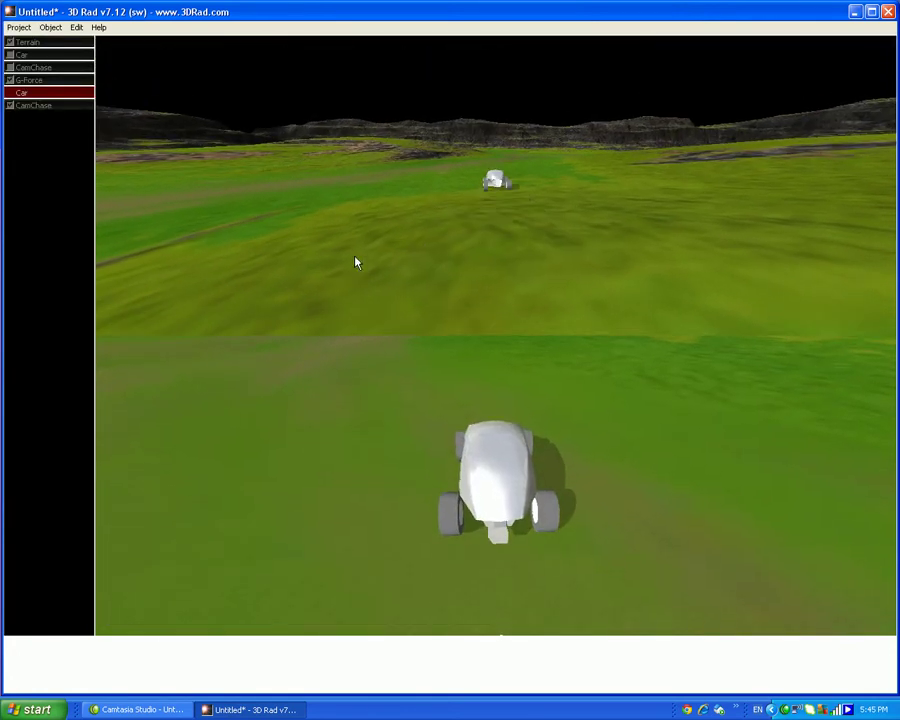
pyautogui.press('w')
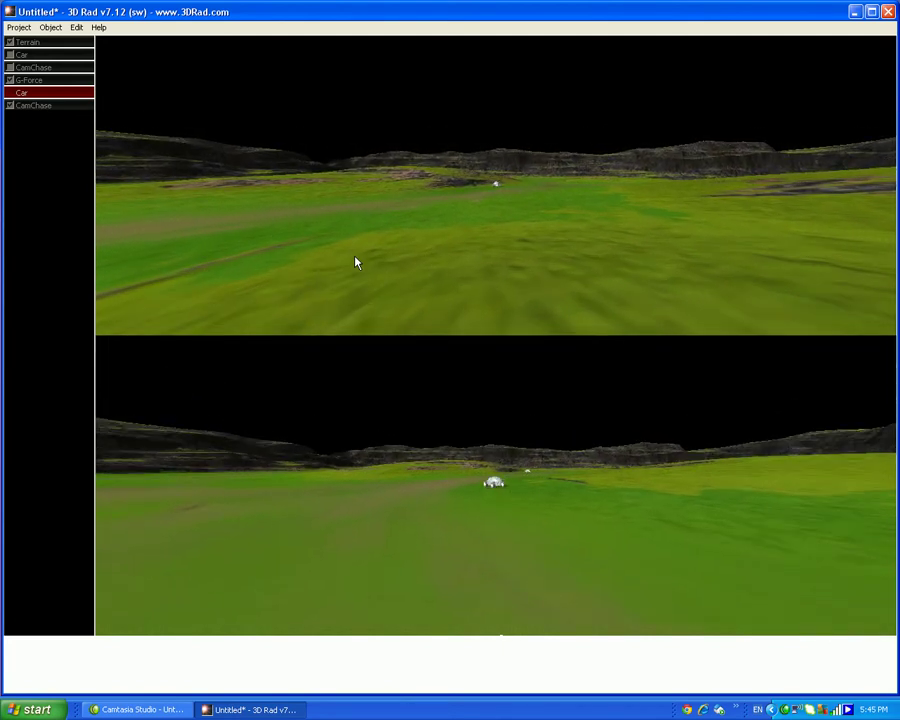
pyautogui.press('Escape')
# - Set the translation speed of the second car's CamChase to 0.997
pyautogui.doubleClick(45, 105)
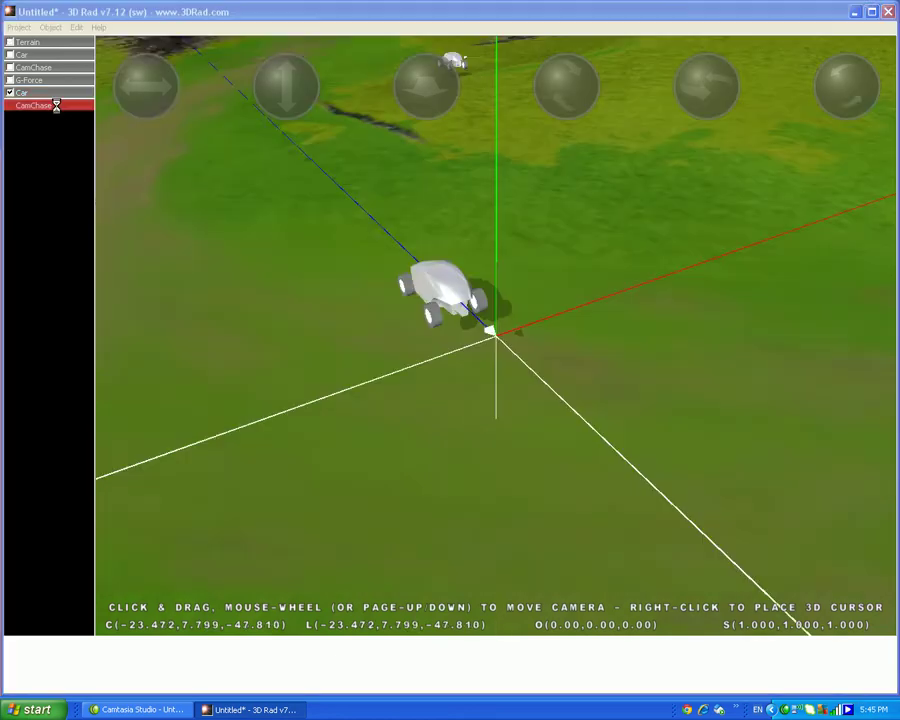
pyautogui.moveTo(149, 262); pyautogui.dragTo(250, 266)
pyautogui.press('BackSpace')
pyautogui.write('.997')
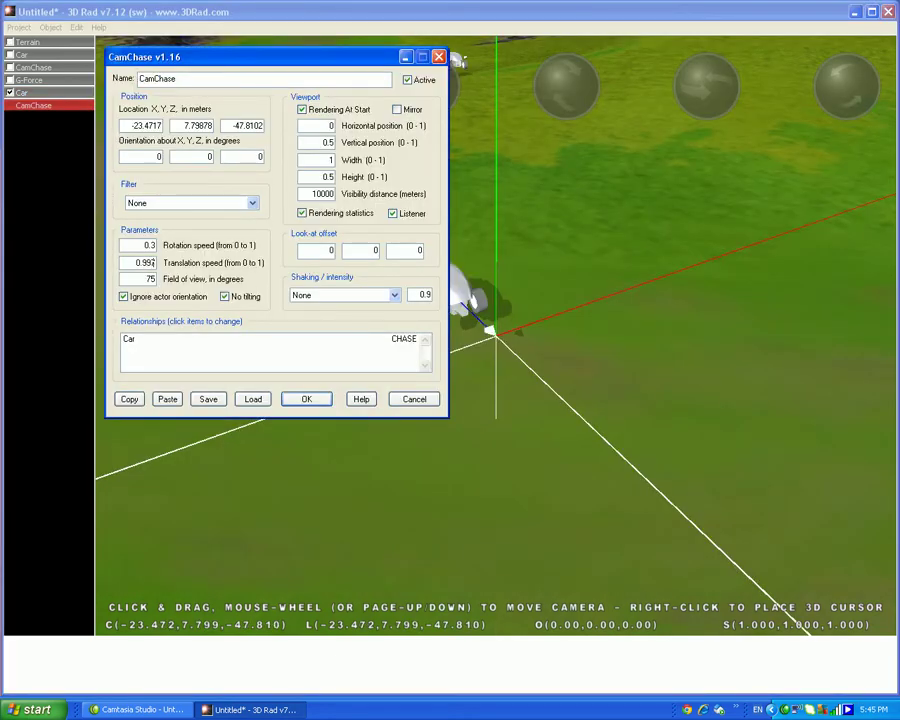
pyautogui.click(307, 399)
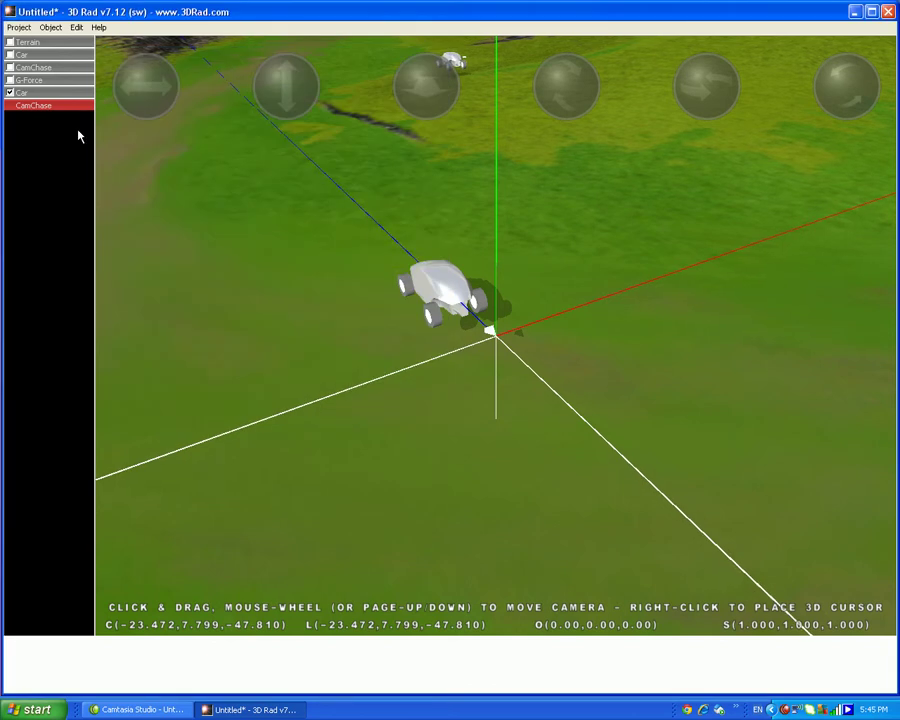
# - Set the translation speed of the first car's CamChase to 0.99
pyautogui.click(47, 56)
pyautogui.doubleClick(33, 67)
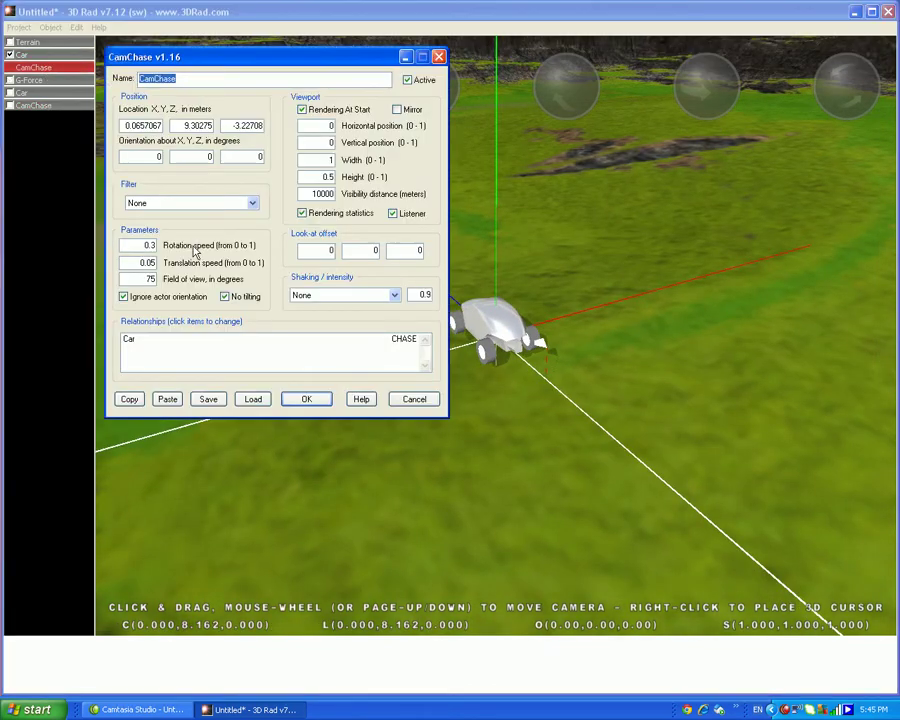
pyautogui.click(148, 263)
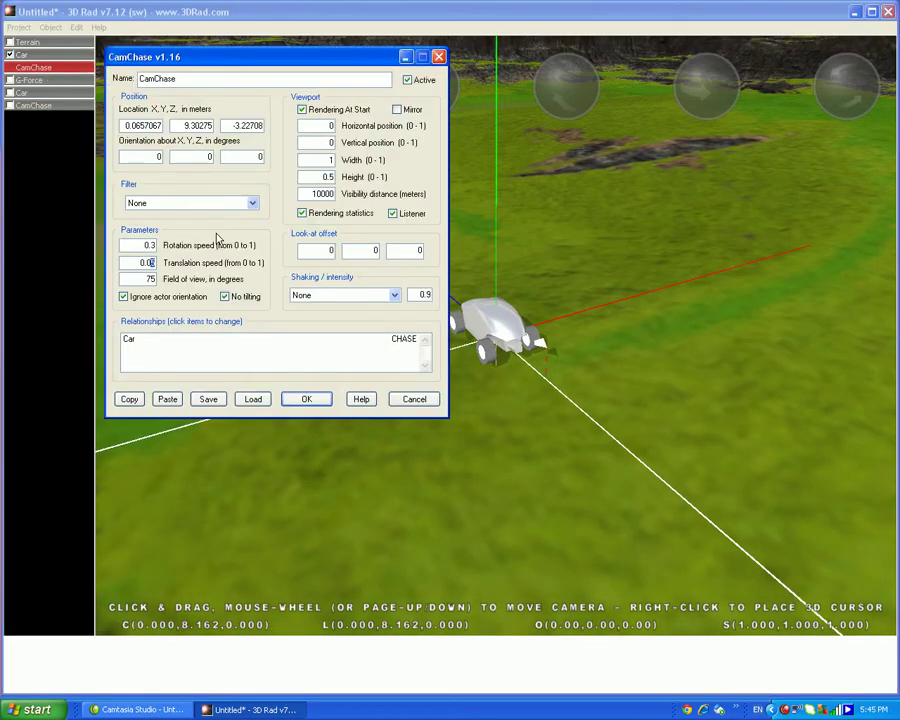
pyautogui.press('BackSpace')
pyautogui.press('BackSpace')
pyautogui.write('99')
pyautogui.click(306, 399)
# - Run the project to test how closely both chase cameras follow the moving cars, and stop it
pyautogui.click(30, 28)
pyautogui.click(52, 128)
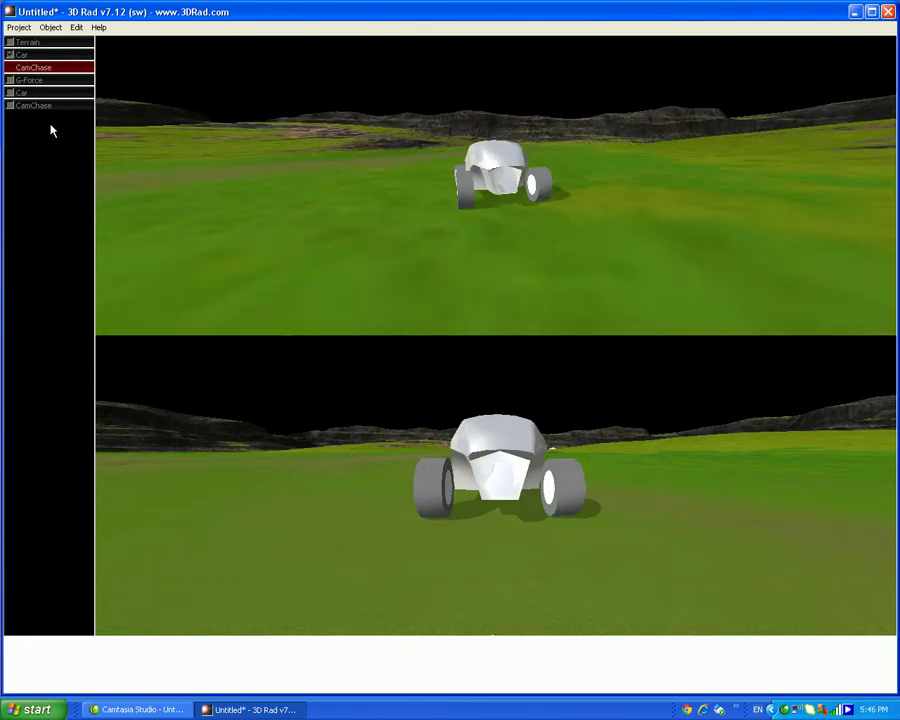
pyautogui.press('Up')
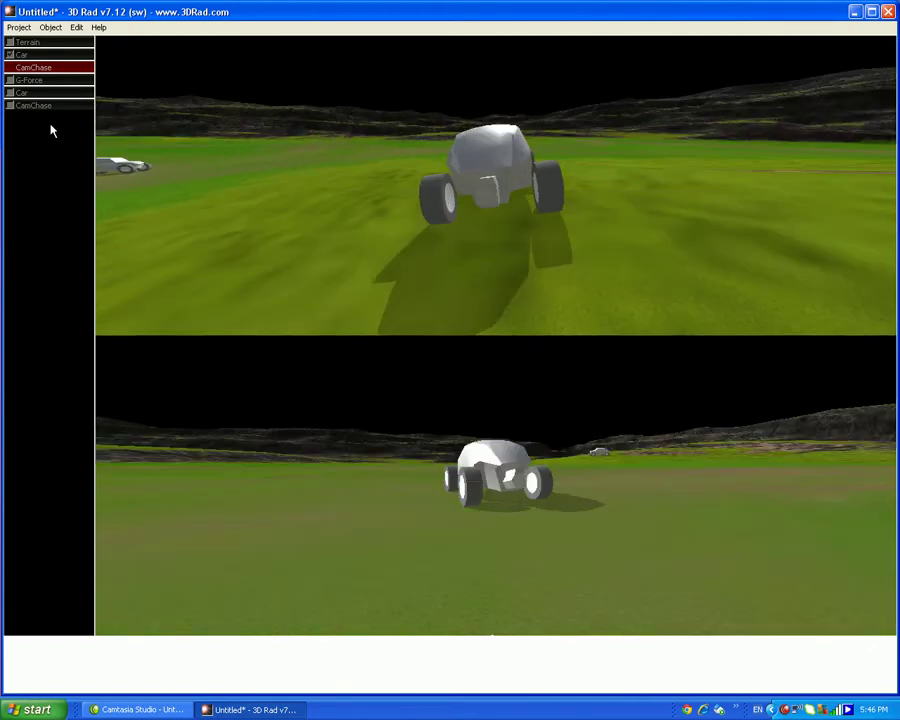
pyautogui.press('Escape')
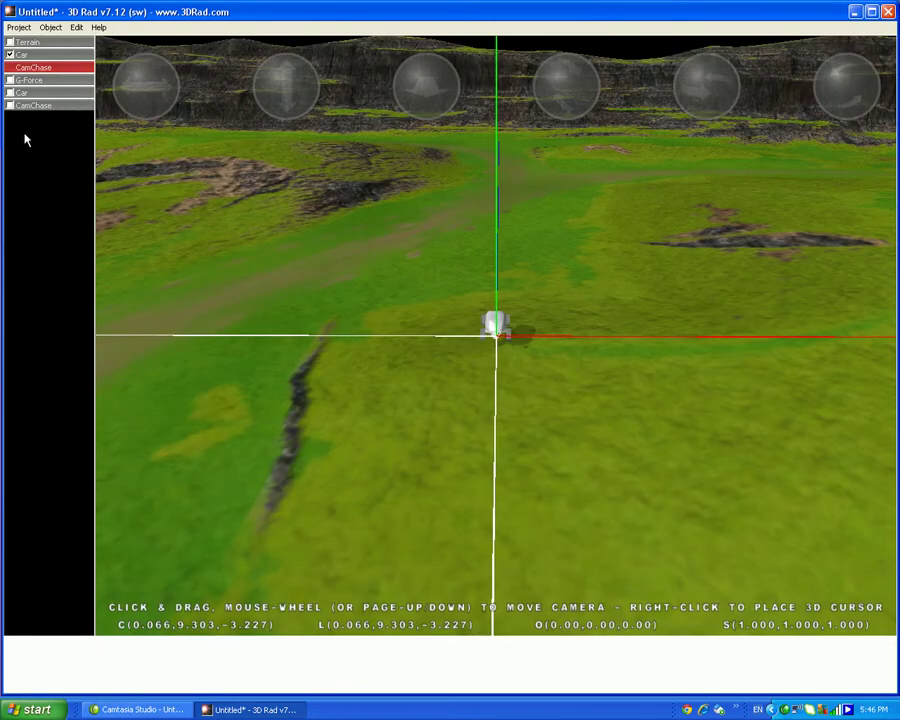
# - Link the first car to the second car, and test-drive both cars in a run of the project
pyautogui.click(33, 56)
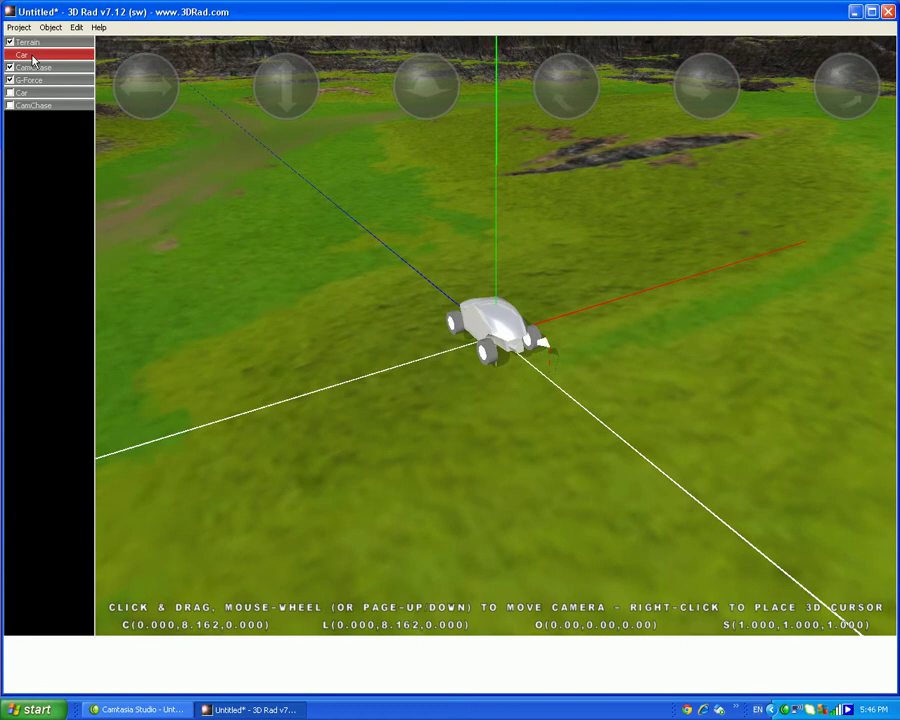
pyautogui.click(10, 93)
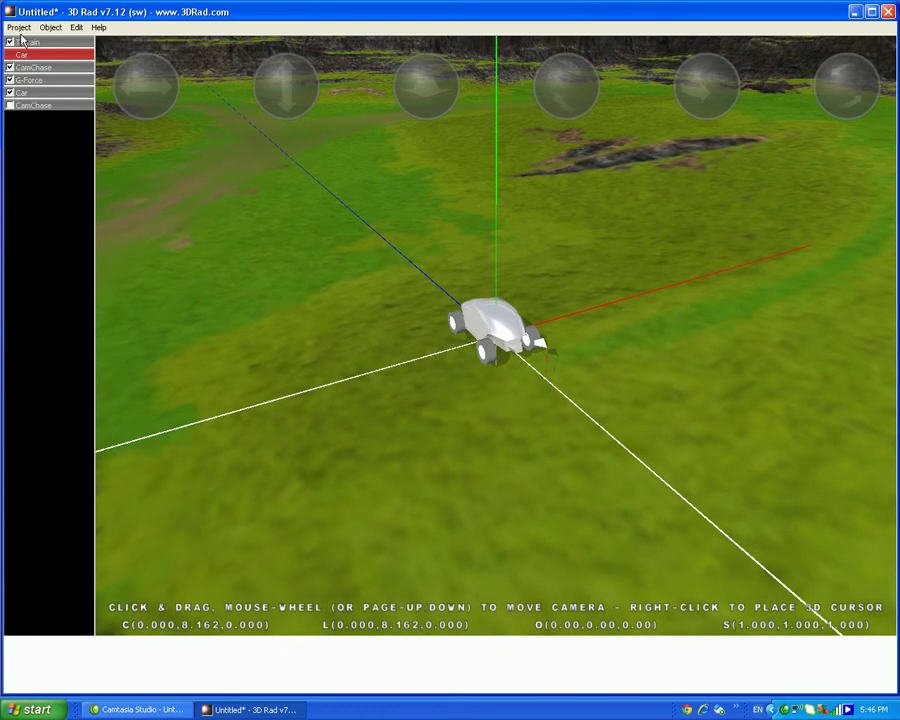
pyautogui.click(19, 28)
pyautogui.click(30, 123)
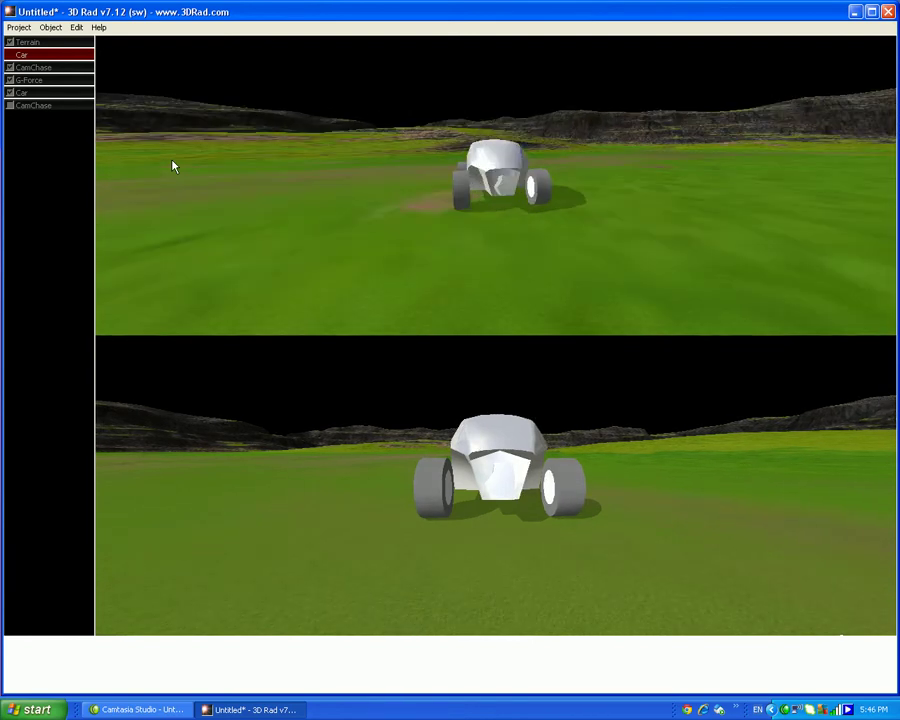
pyautogui.press('Up')
pyautogui.press('Left')
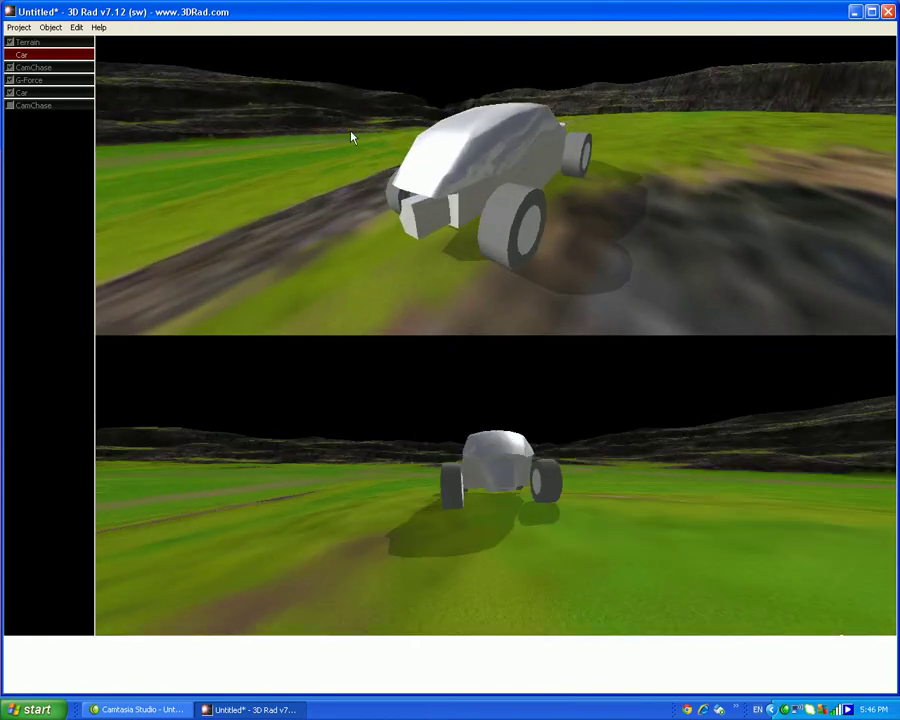
pyautogui.press('Escape')
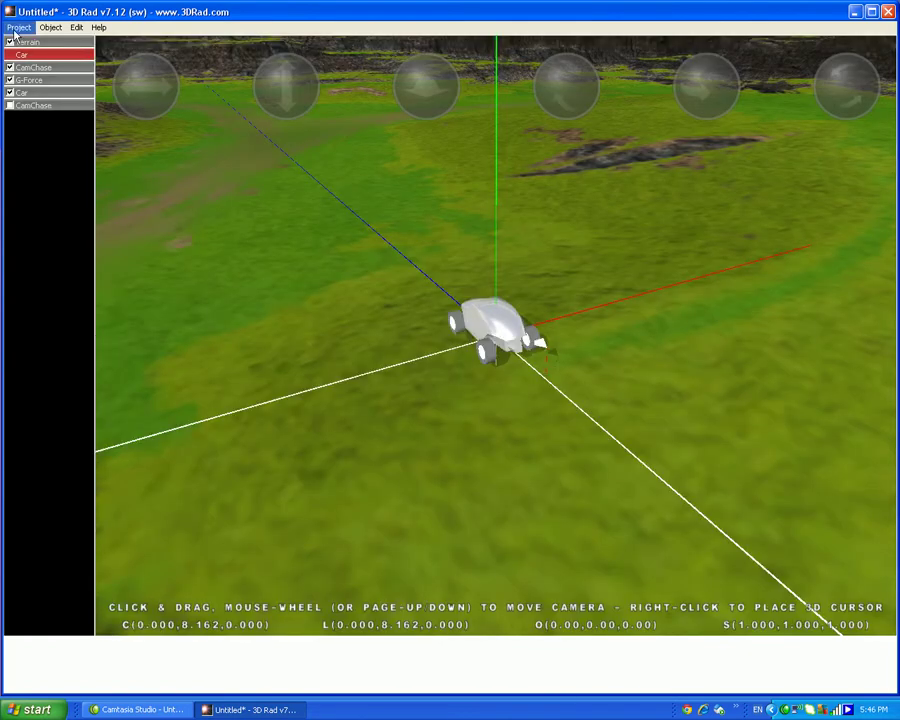